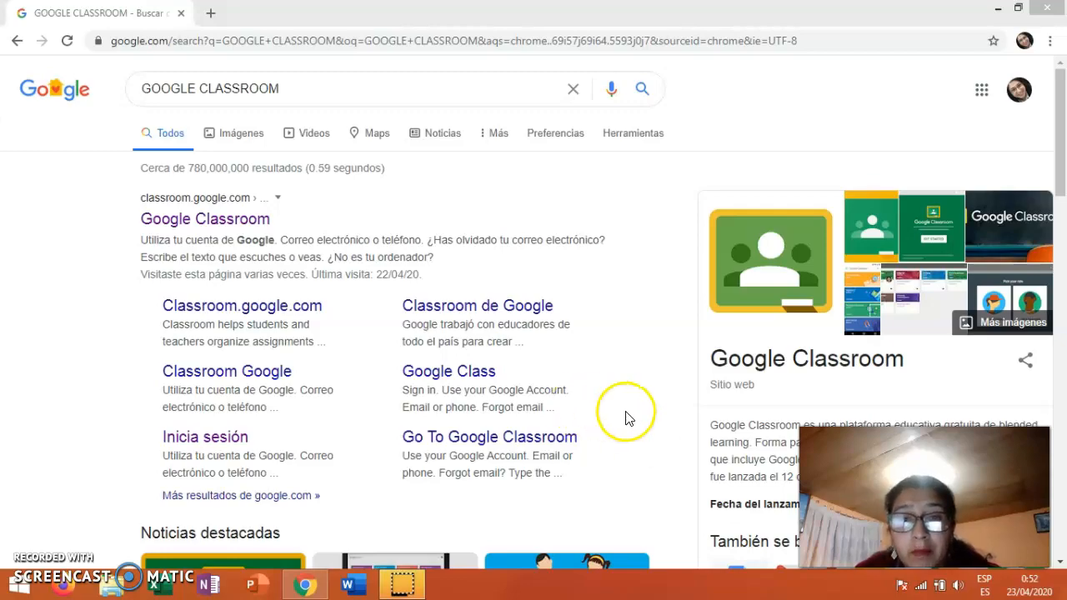
- Open the Google Classroom site from the first search result for GOOGLE CLASSROOM
left_click(232, 220)
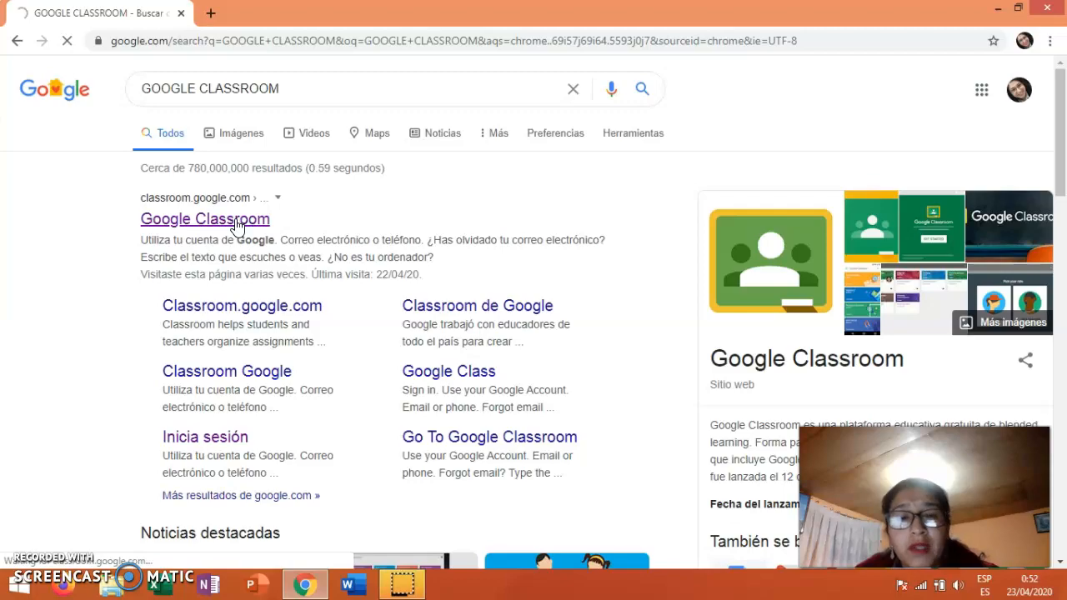
left_click(255, 224)
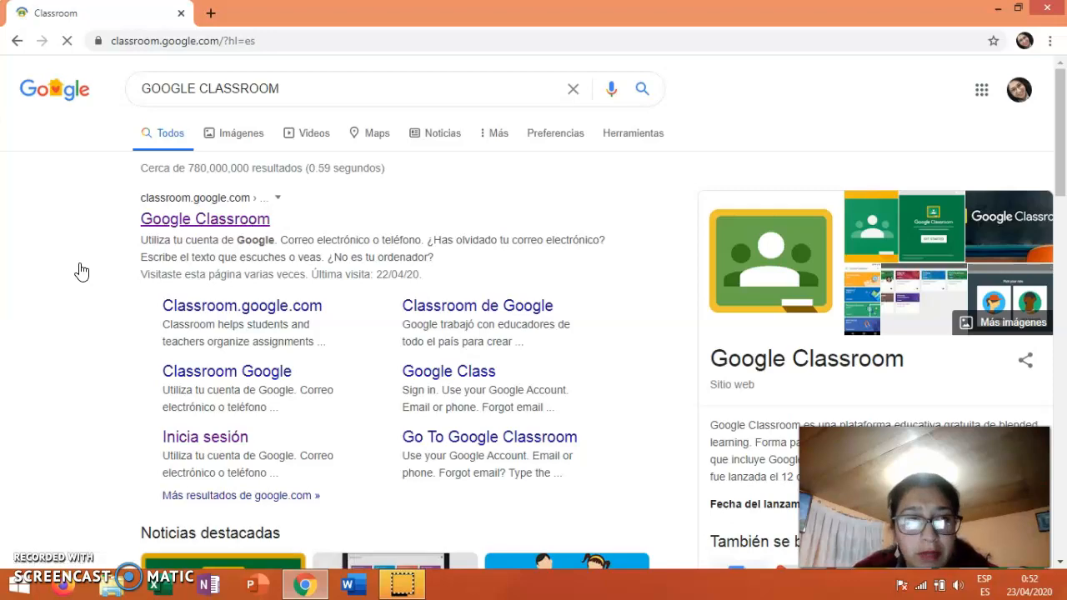
left_click(256, 283)
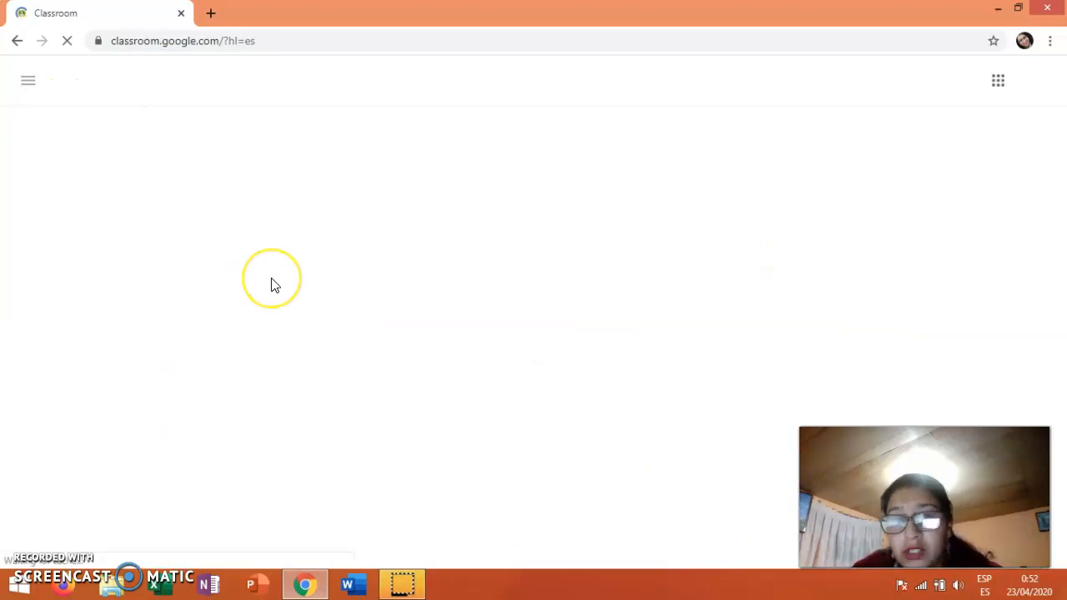
left_click(256, 288)
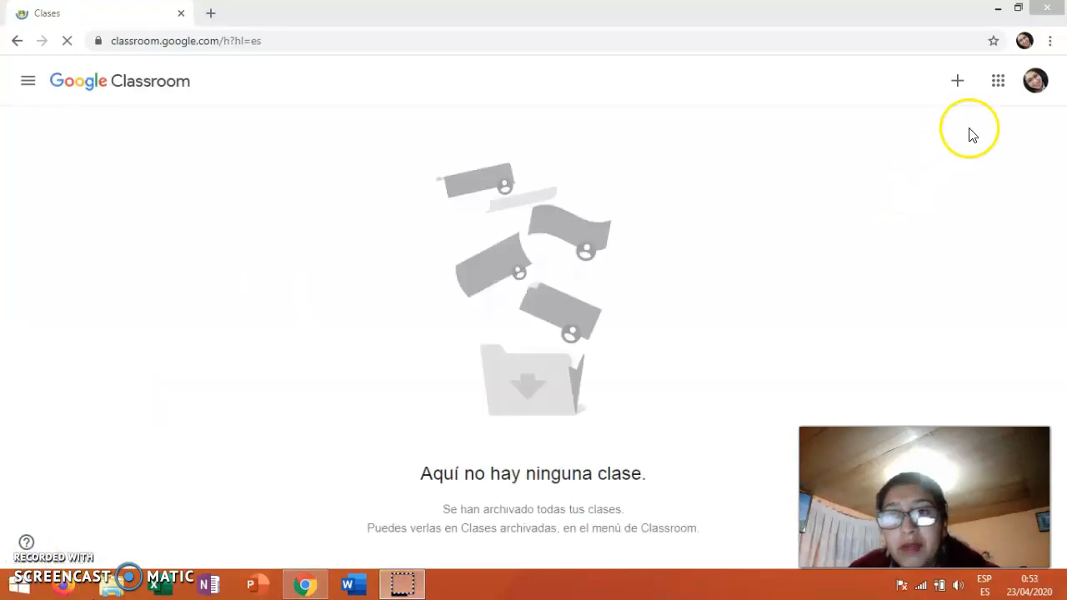
- Start creating a new class and accept the notice about not using Classroom in a school with students
left_click(958, 84)
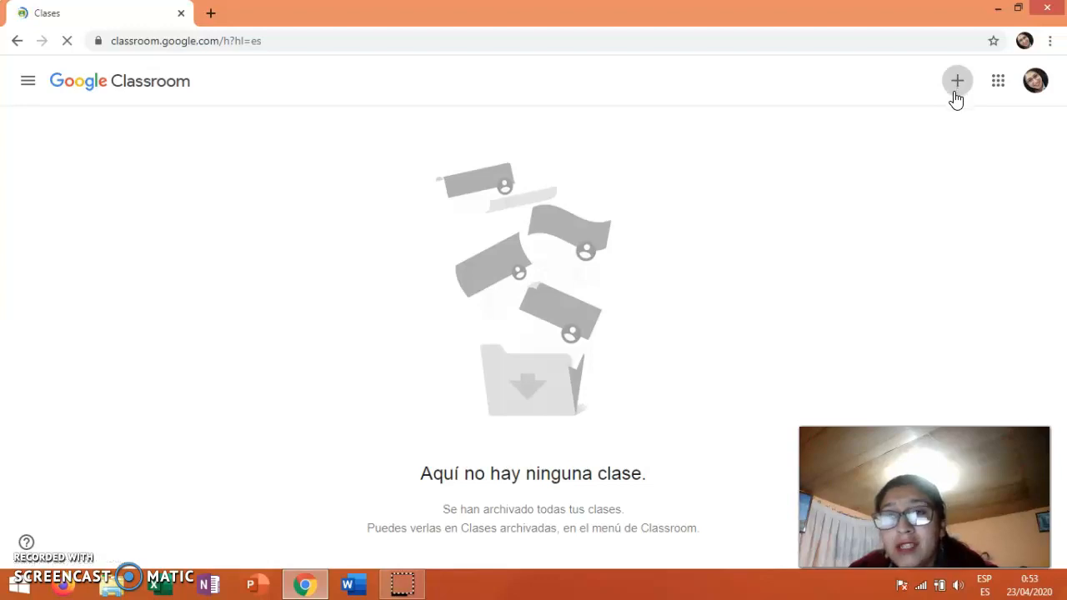
left_click(956, 93)
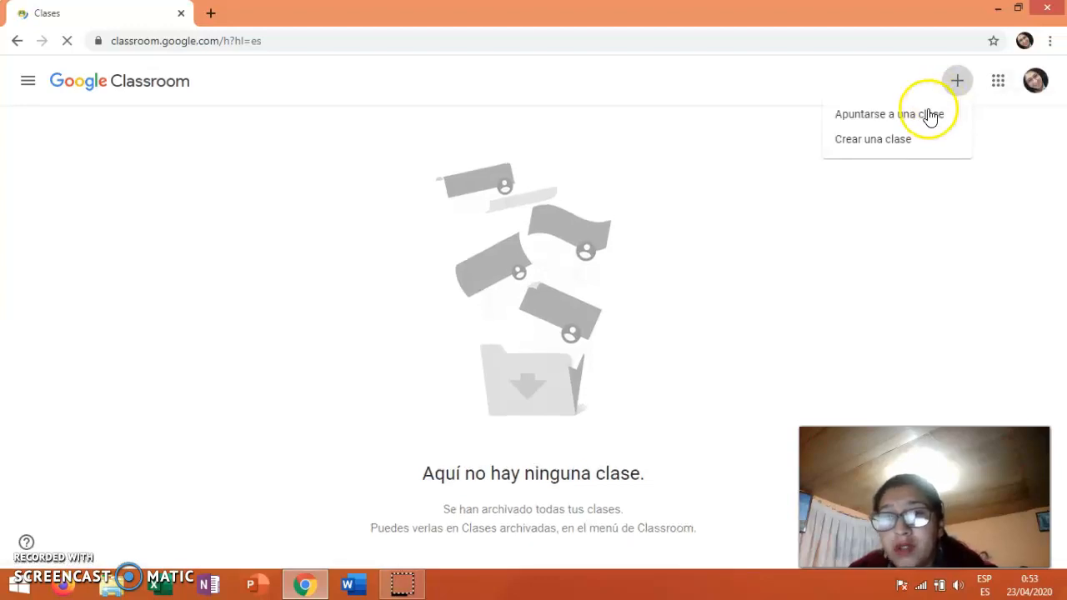
left_click(885, 143)
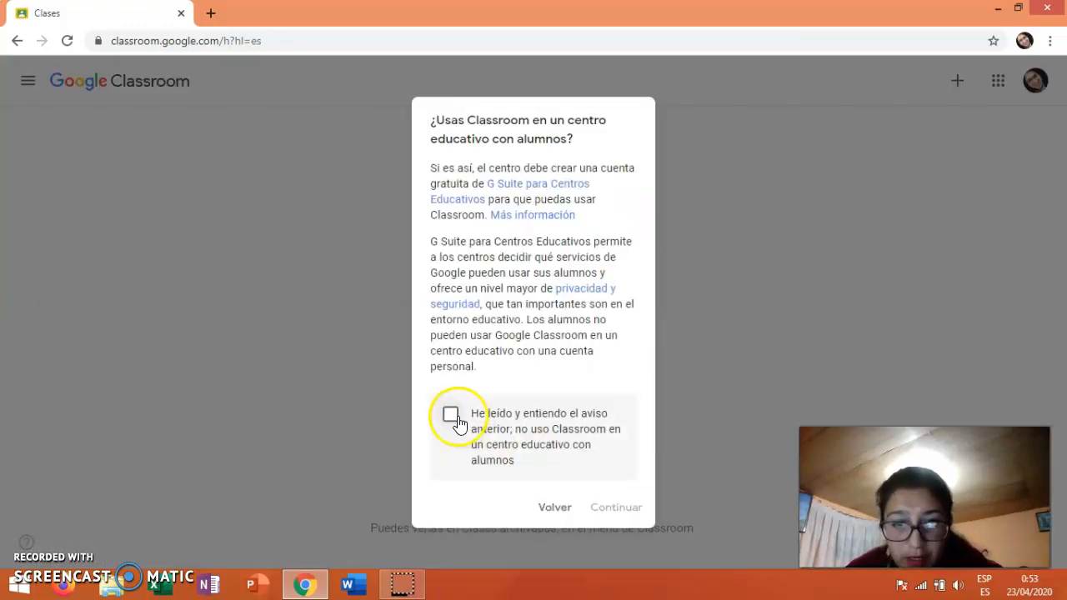
left_click(450, 415)
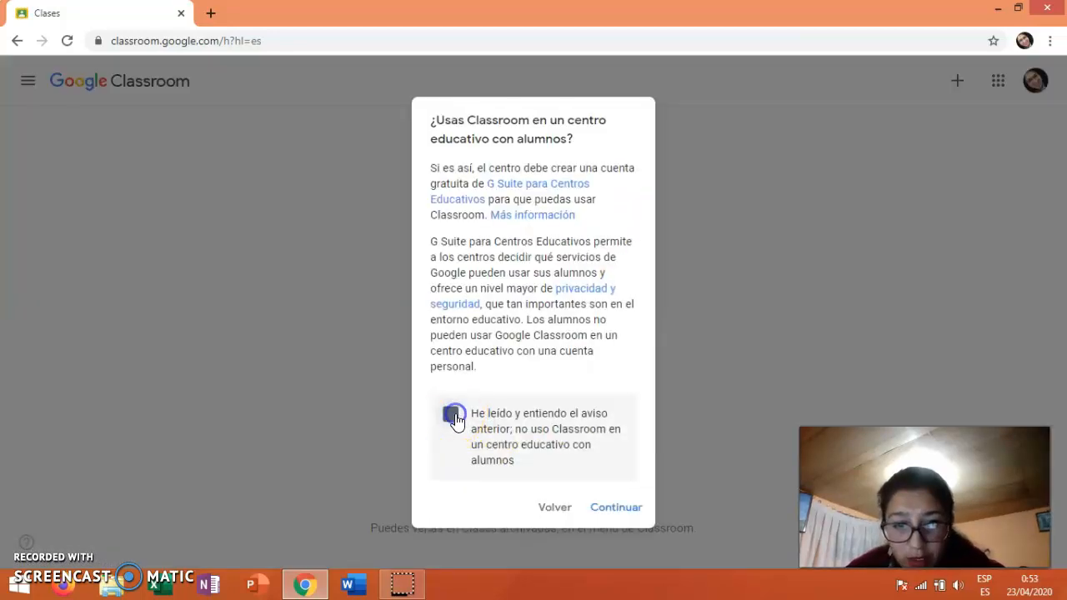
left_click(613, 510)
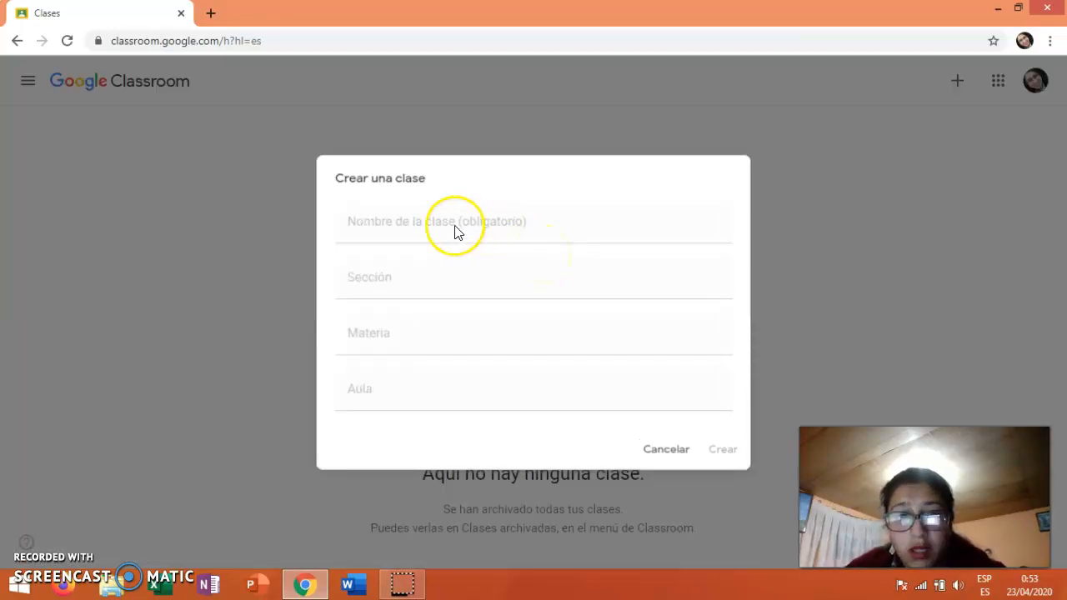
- Create the class with the name ICTS, subject ENGLISH and room B2, leaving the section blank
left_click(391, 223)
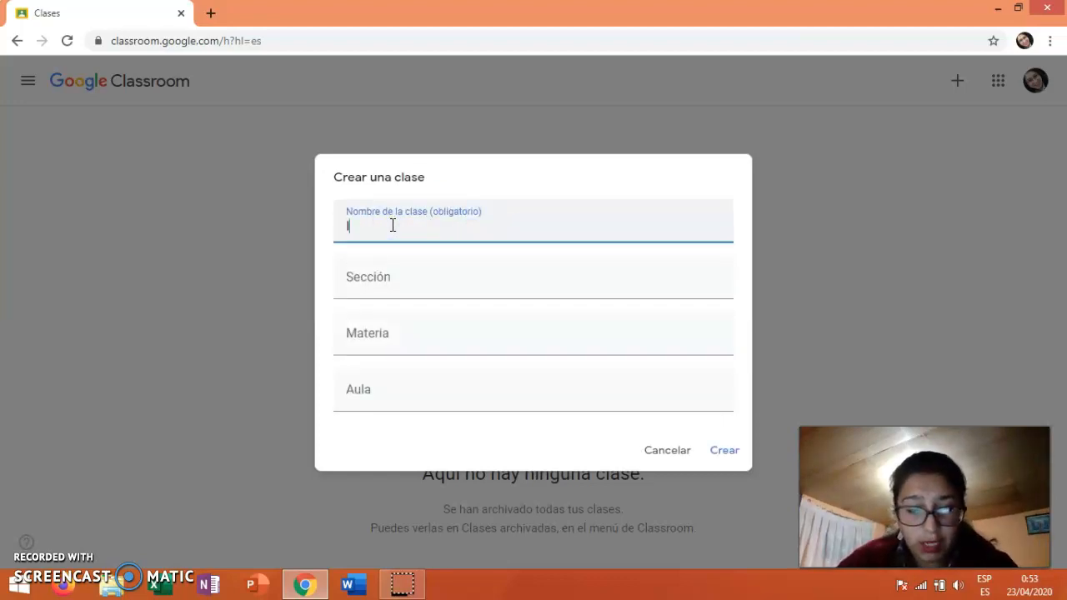
type("ICTS")
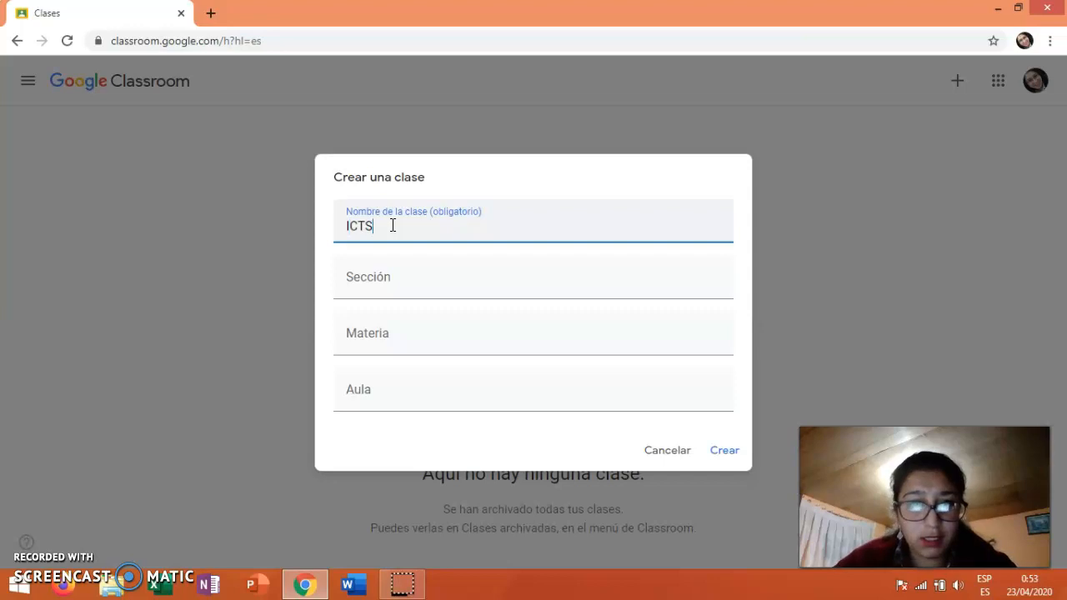
left_click(397, 280)
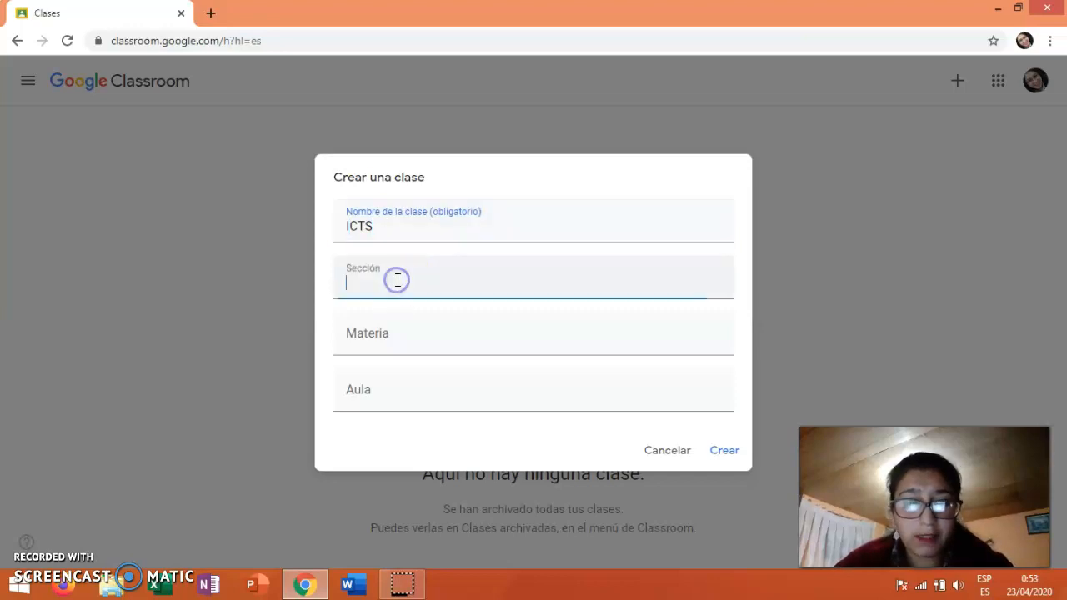
left_click(397, 331)
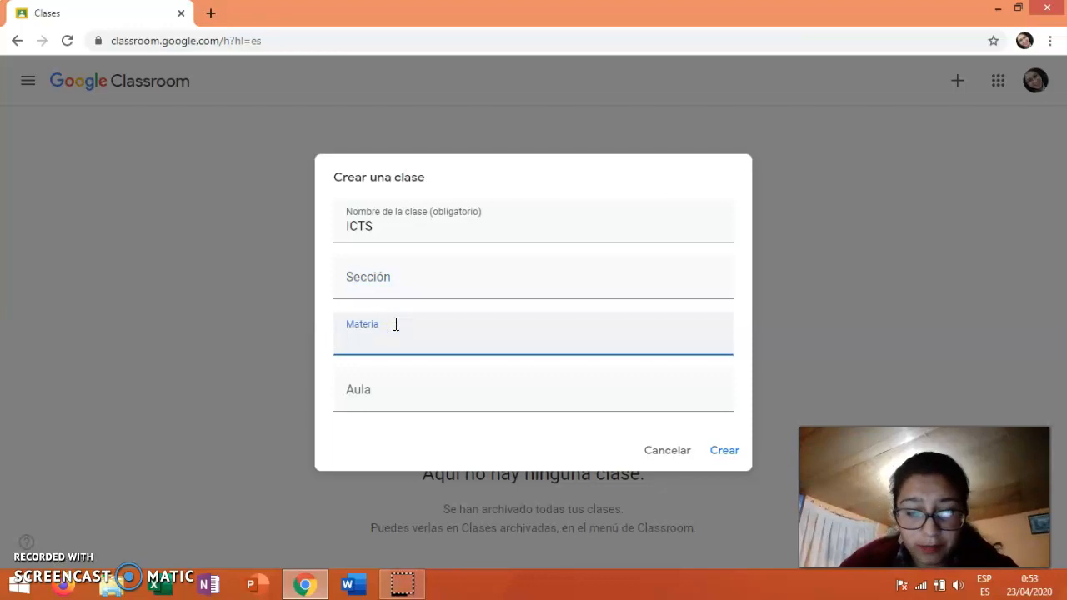
type("ENGLISH")
left_click(380, 396)
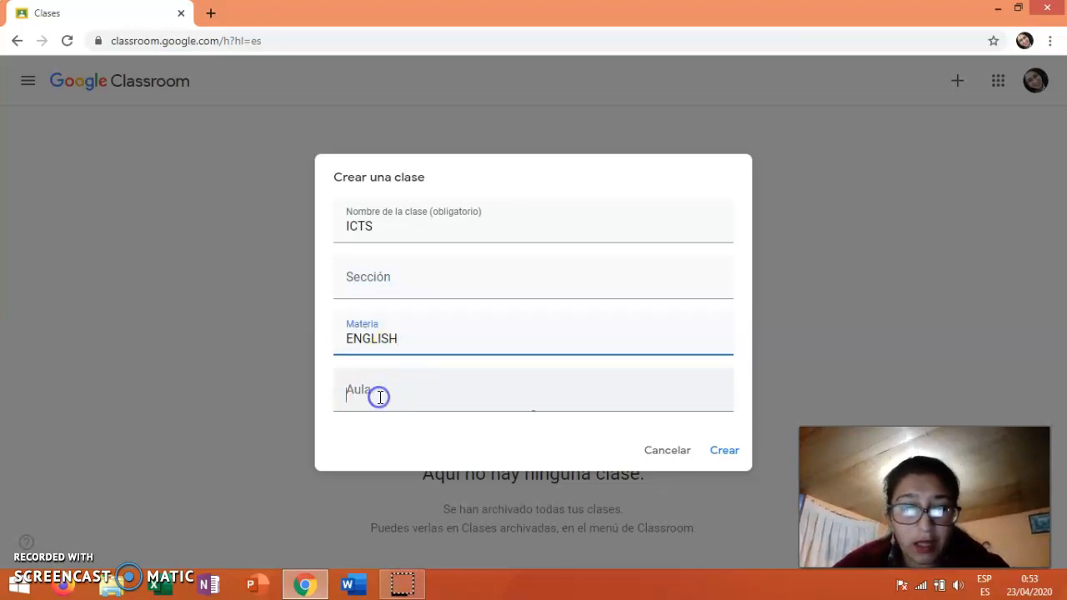
type("B2")
left_click(722, 450)
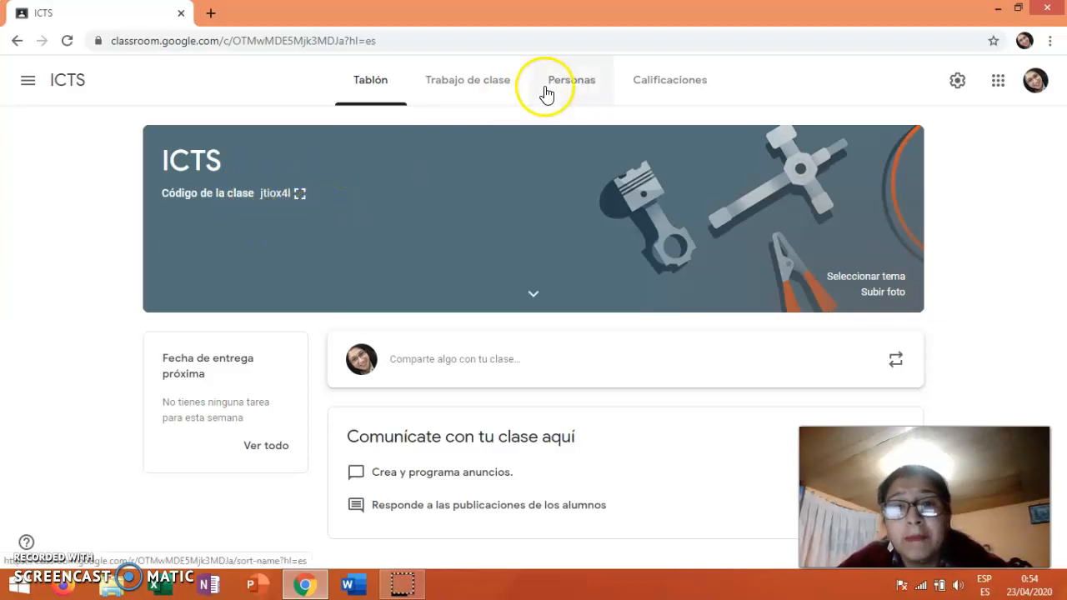
- Change the class theme to the General gallery image showing a tablet, phone and laptop on grey
left_click(867, 280)
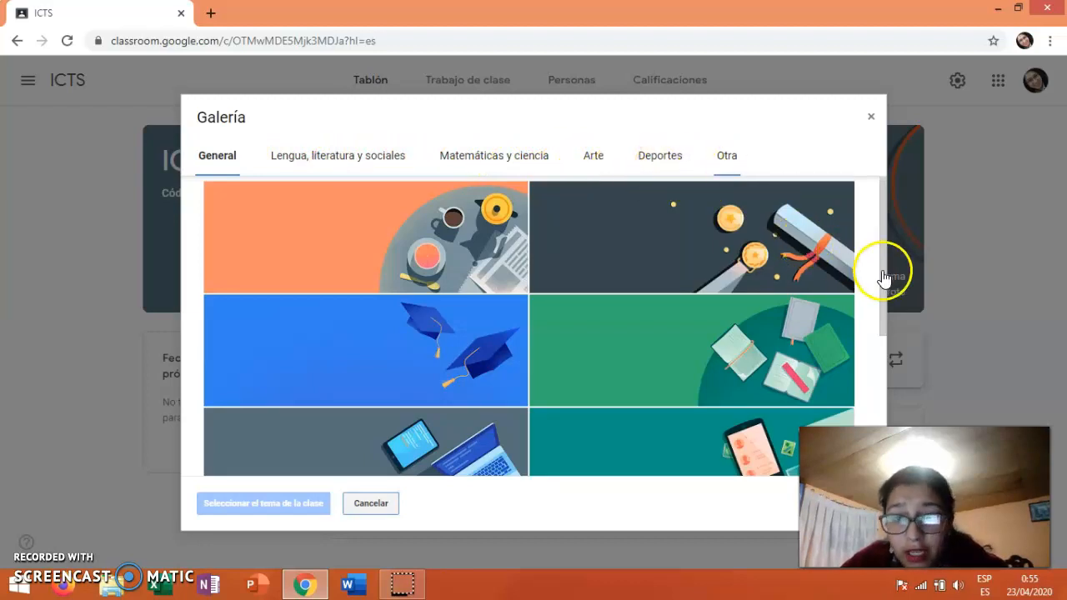
left_click_drag(882, 272, 882, 314)
left_click(418, 371)
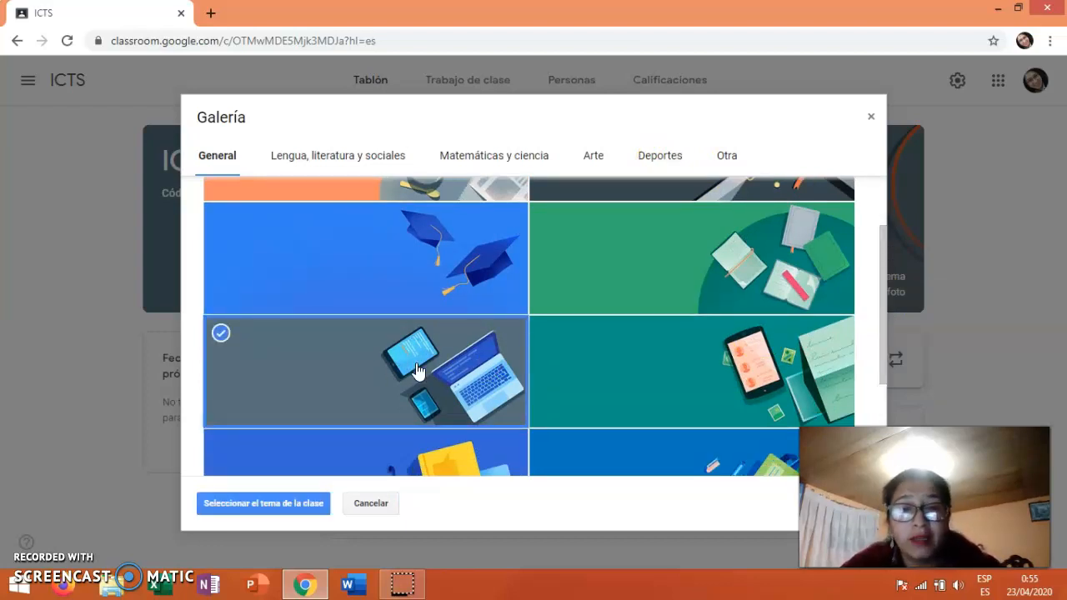
left_click(265, 503)
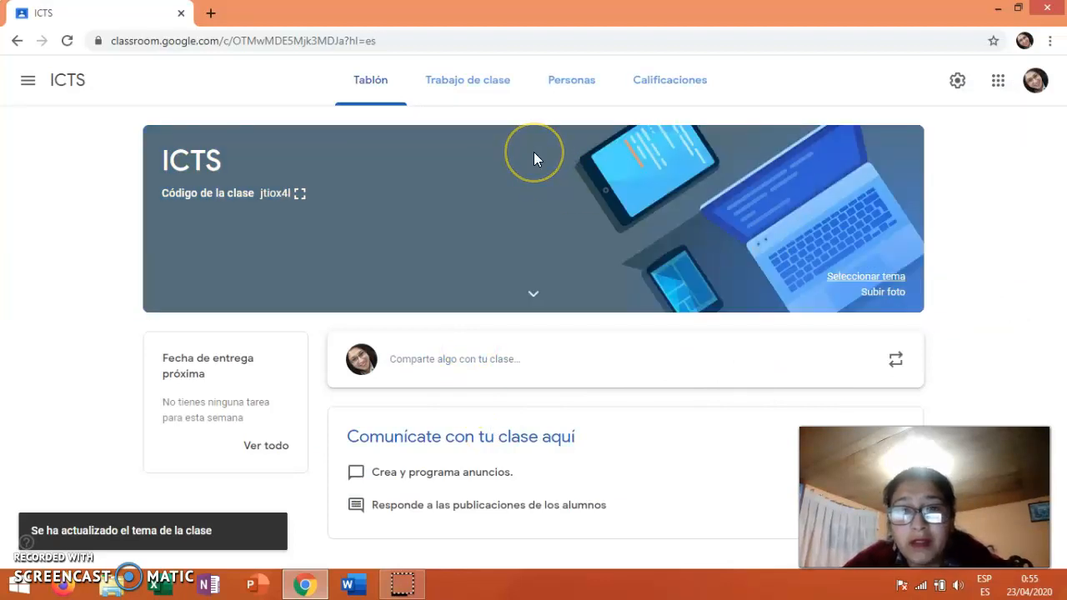
- Open the form for inviting students to the ICTS class
left_click(571, 80)
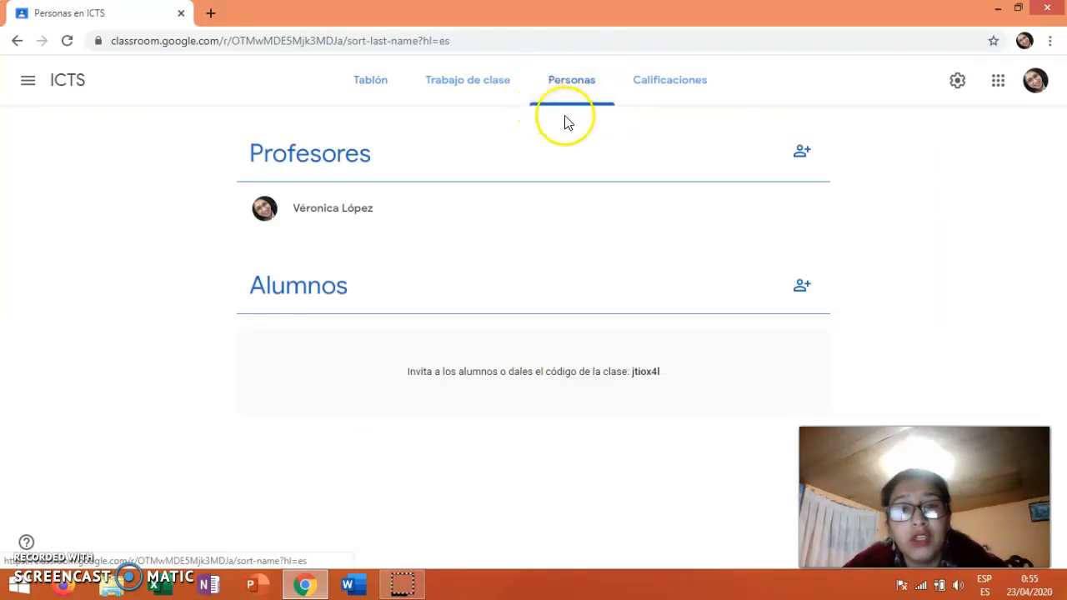
left_click(800, 290)
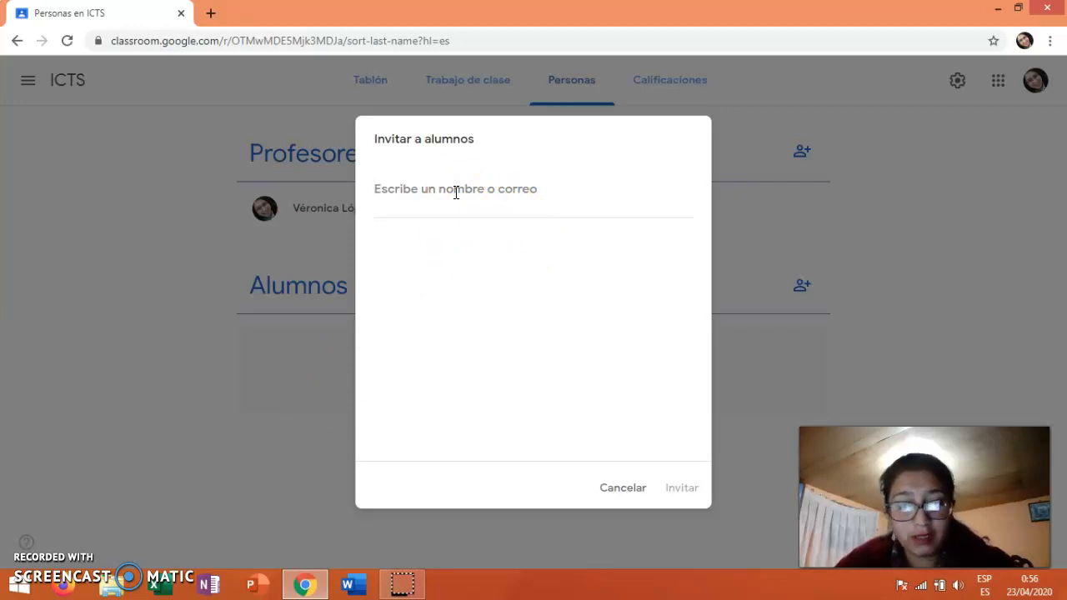
type("ADRI")
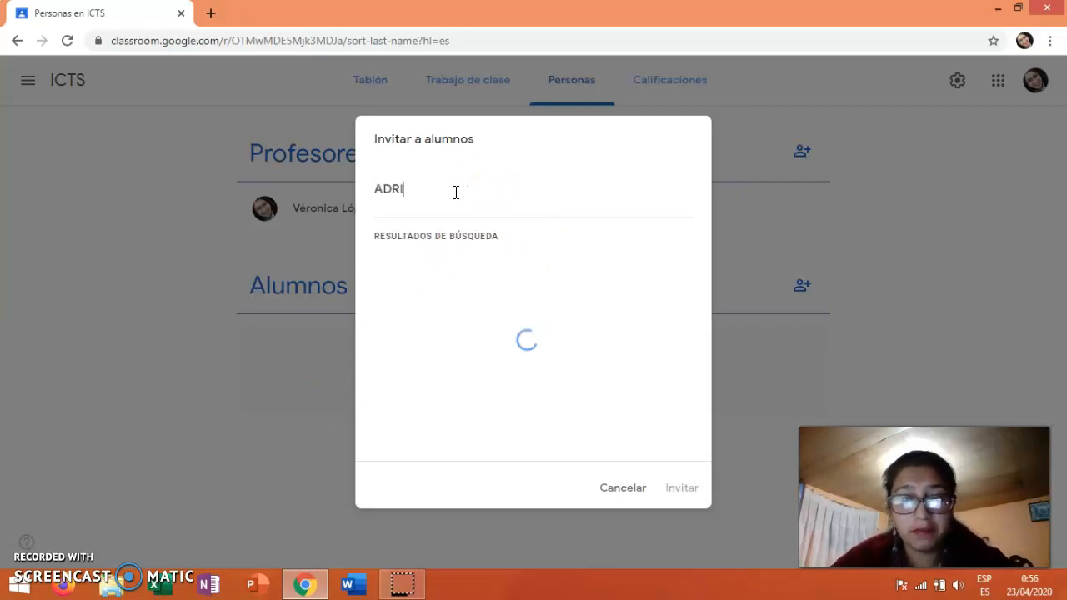
key("BackSpace")
key("BackSpace")
key("BackSpace")
key("BackSpace")
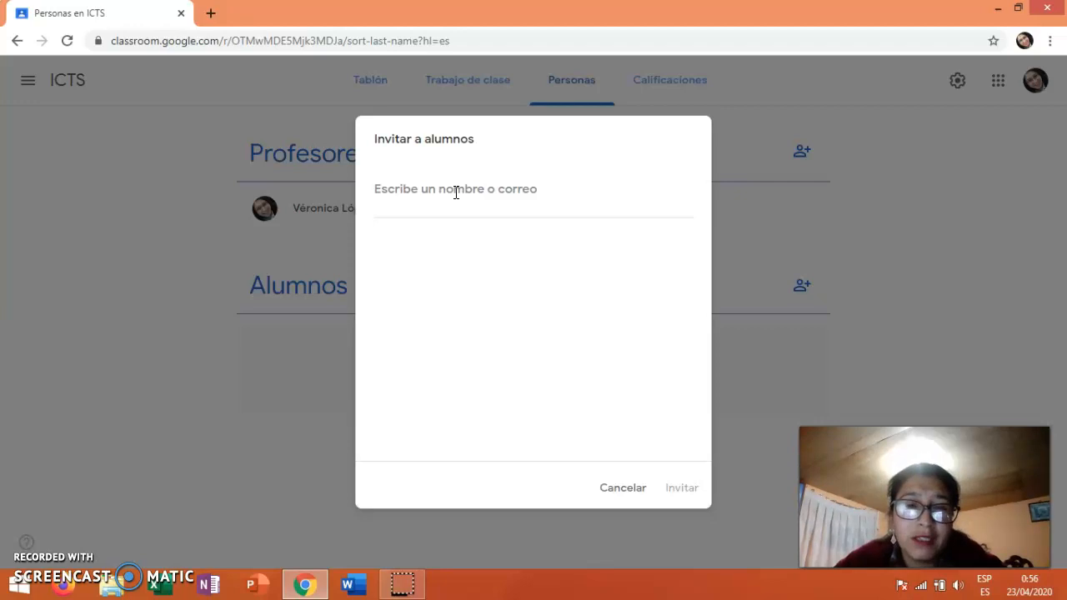
- Search for the first student by the start of the e-mail address, choose the matching contact and send the invitation
left_click(489, 191)
type("adripon")
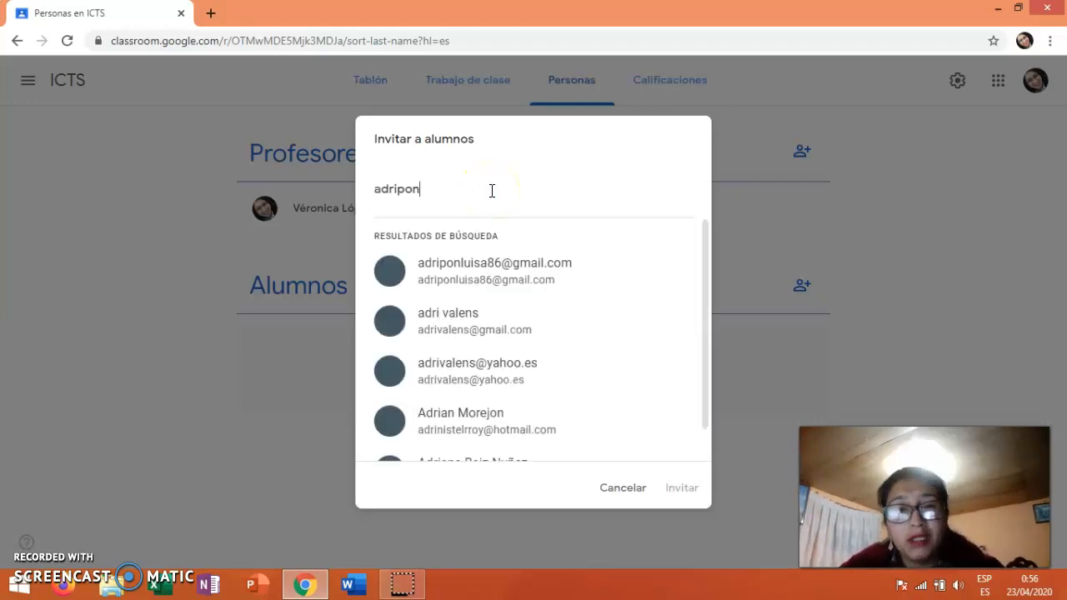
left_click(506, 274)
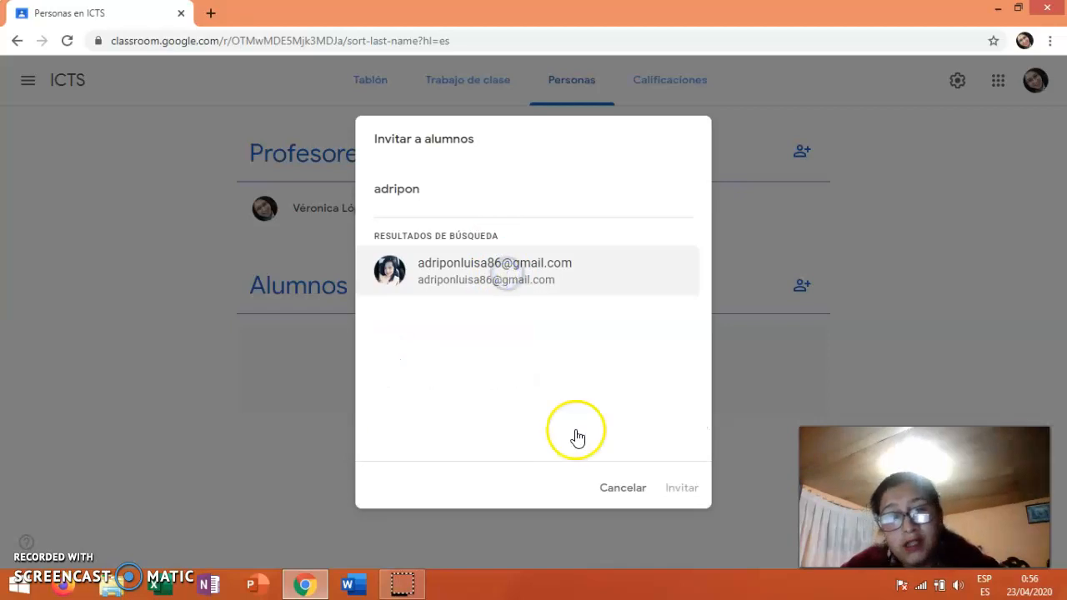
left_click(680, 488)
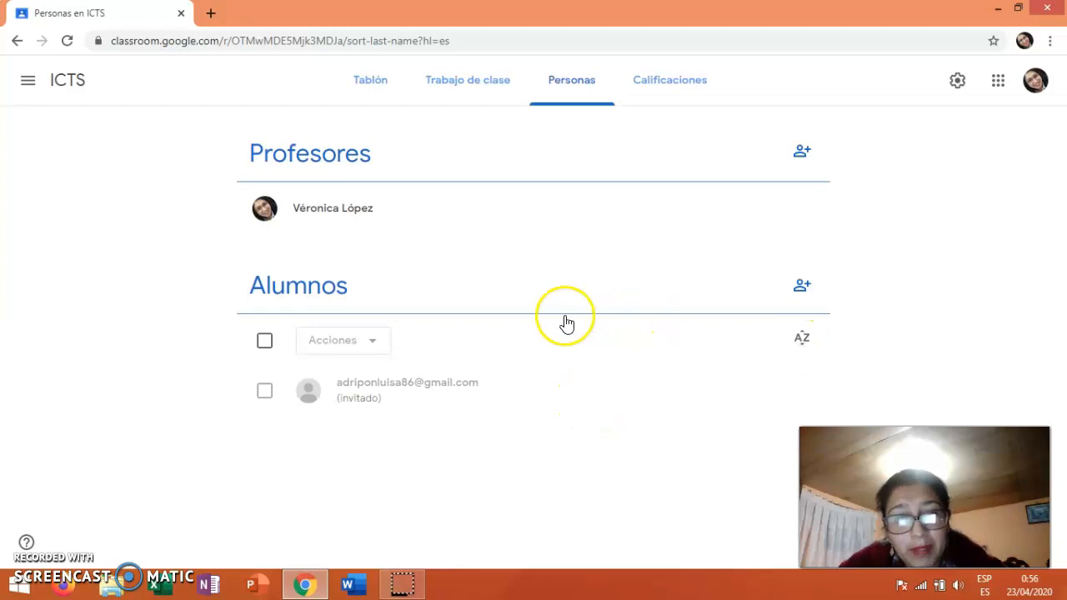
- Invite a second student by searching for "eli" and choosing the first suggested contact
left_click(802, 286)
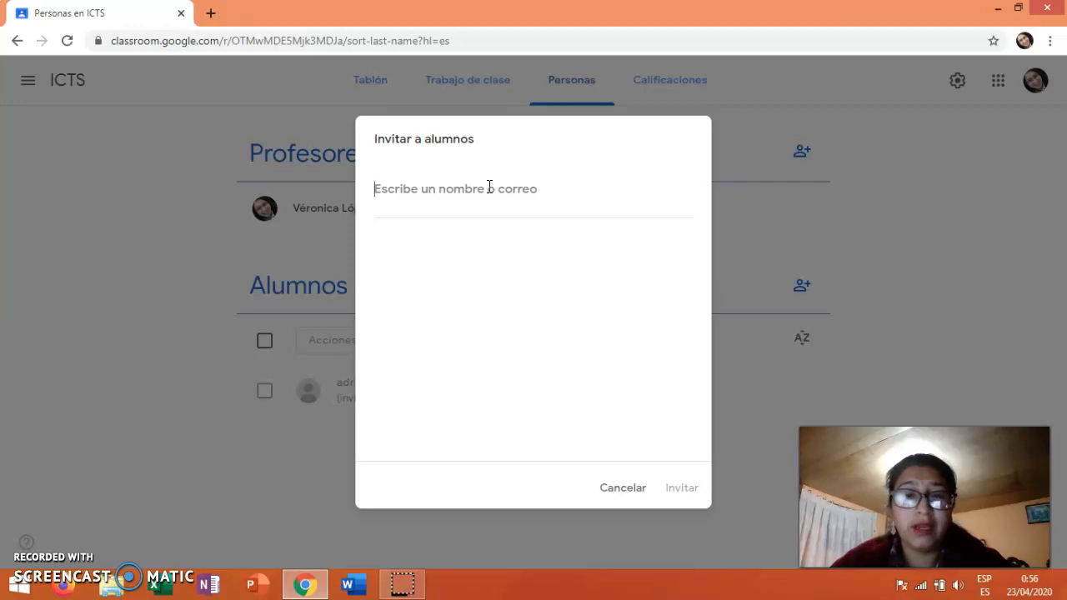
type("eli")
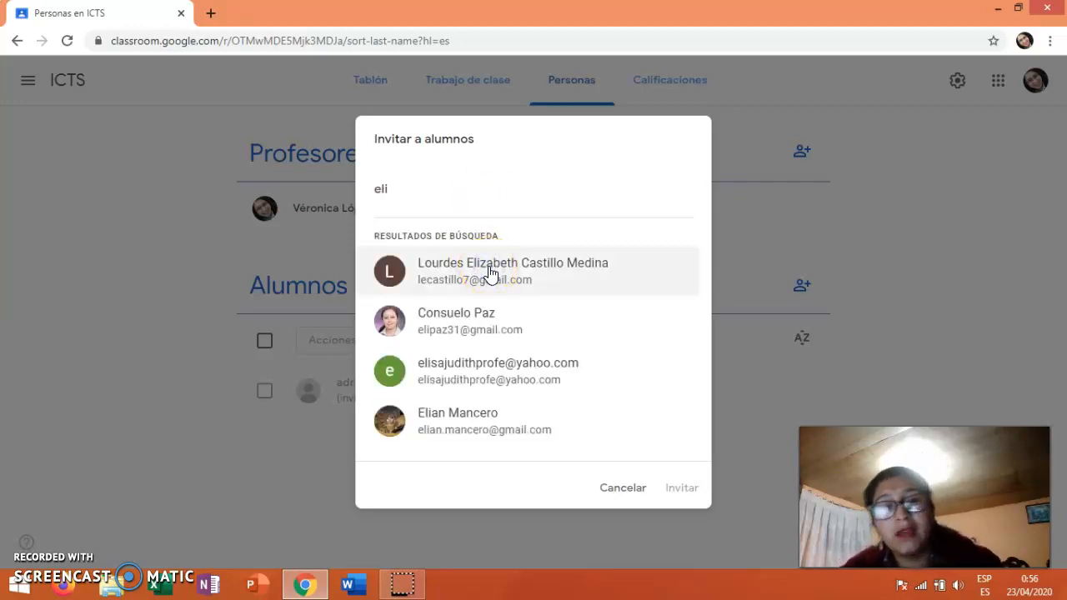
left_click(491, 274)
left_click(679, 488)
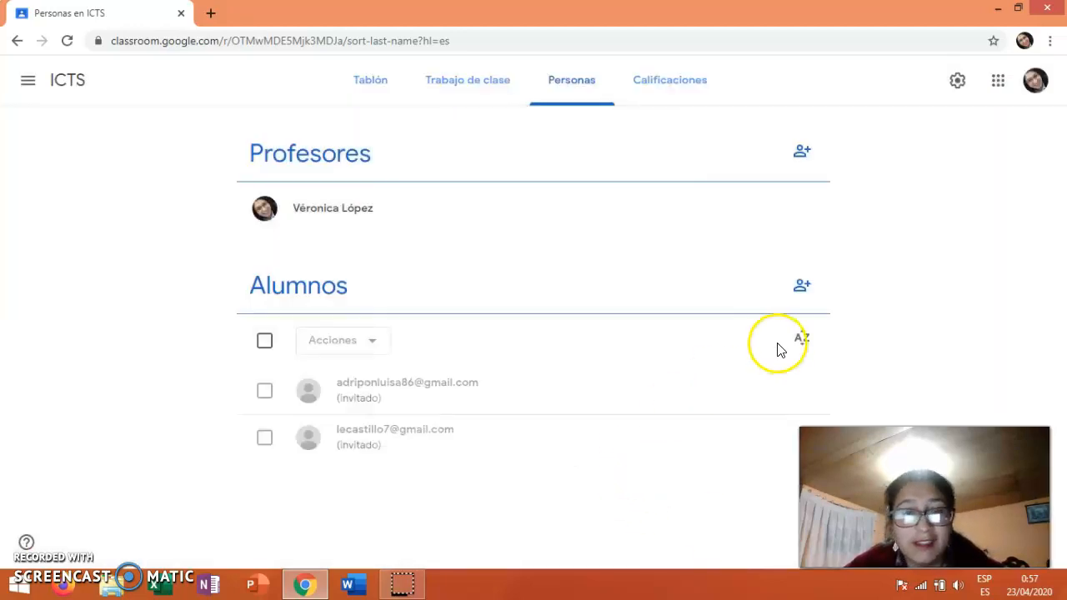
- Start a new assignment (Tarea) in the class's coursework and title it POWER POINT PRESENTATION
left_click(460, 87)
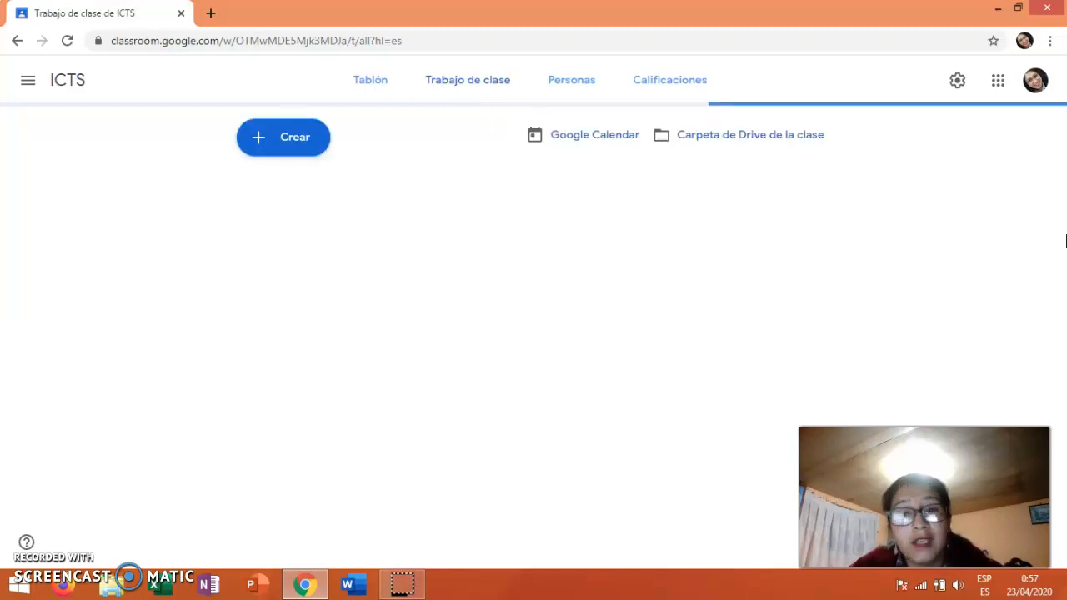
left_click(281, 148)
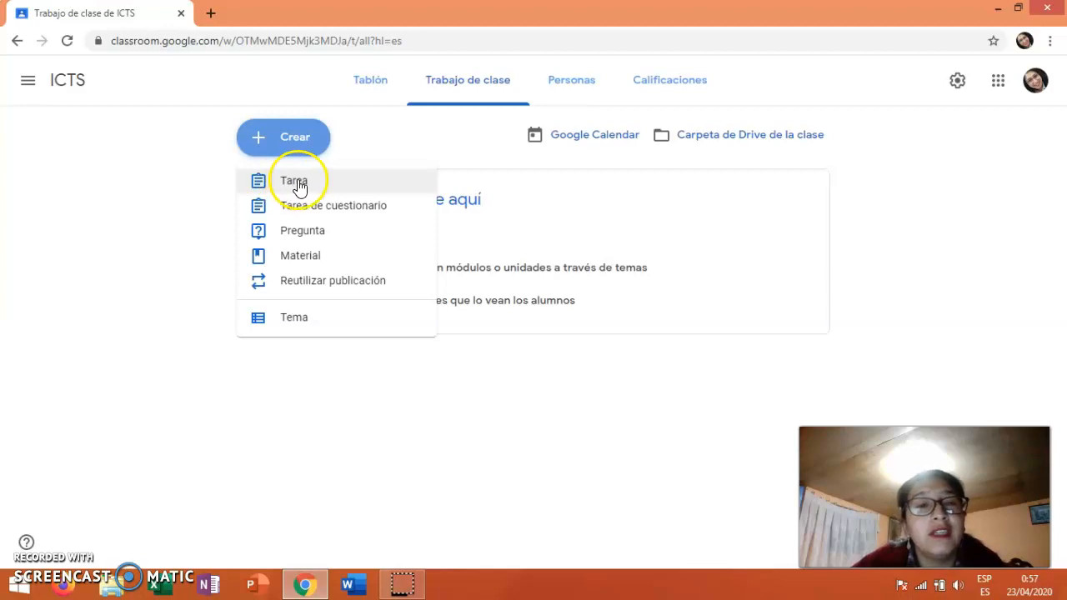
left_click(298, 185)
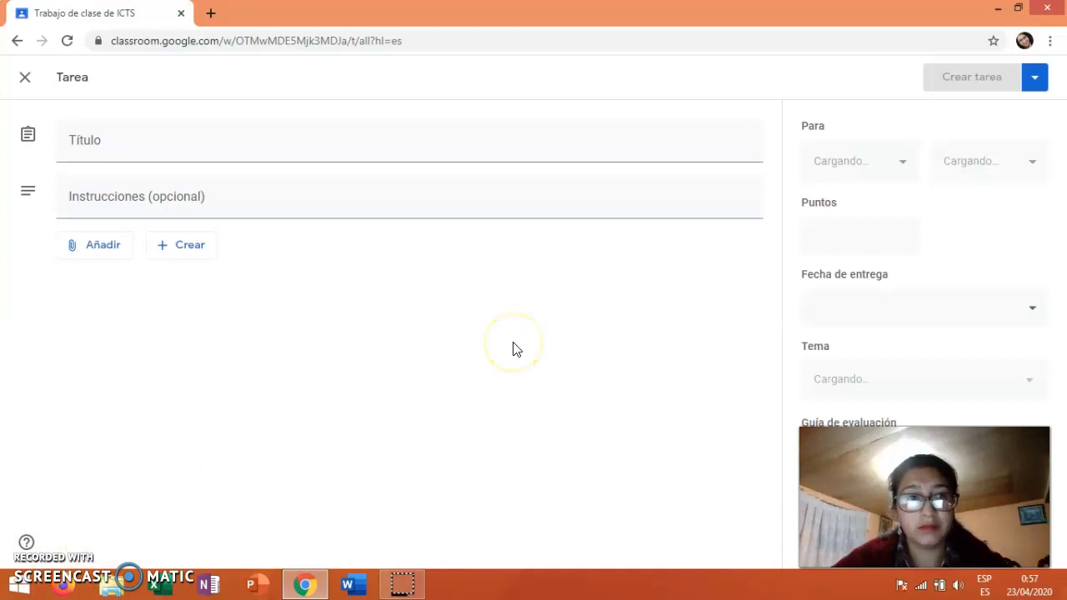
left_click(117, 143)
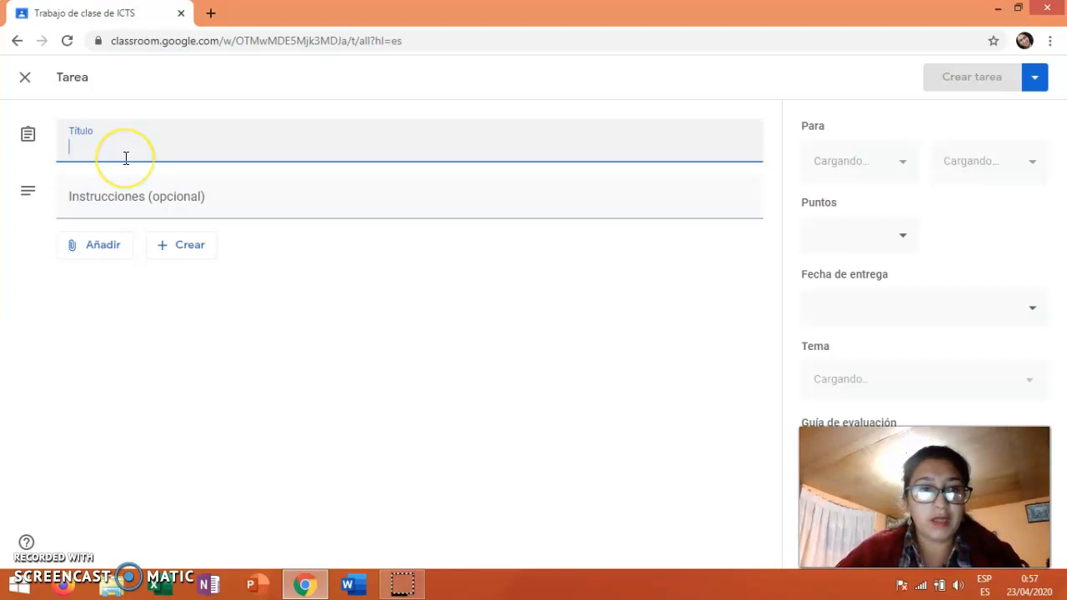
type("POWER POINT PRESENTATION")
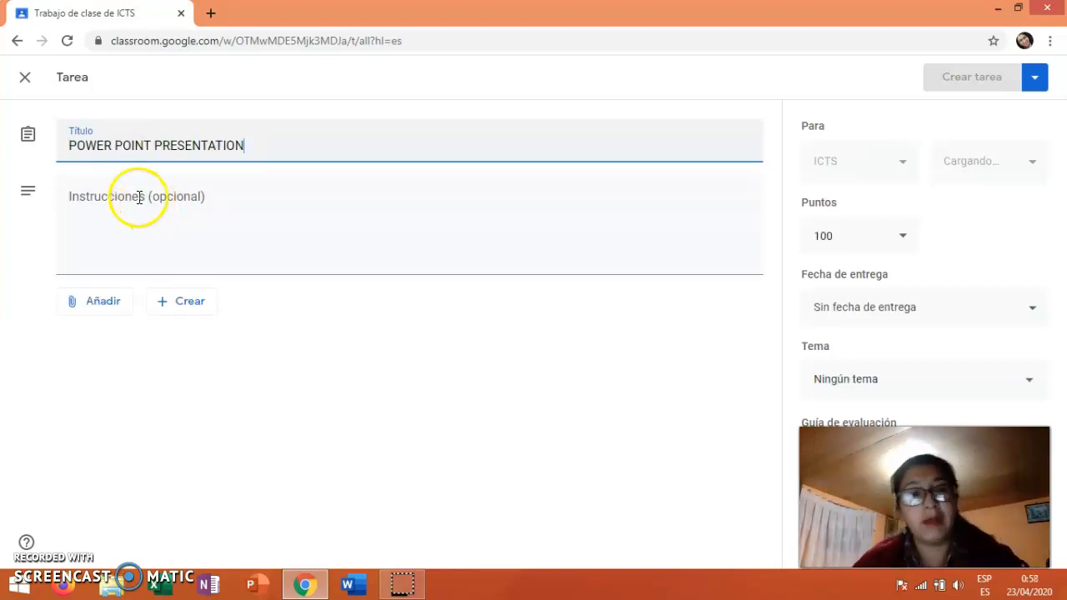
- Enter the assignment instructions READ THE DOCS, 5 SLIDES and INCLUDE PICTURES on separate lines
left_click(139, 197)
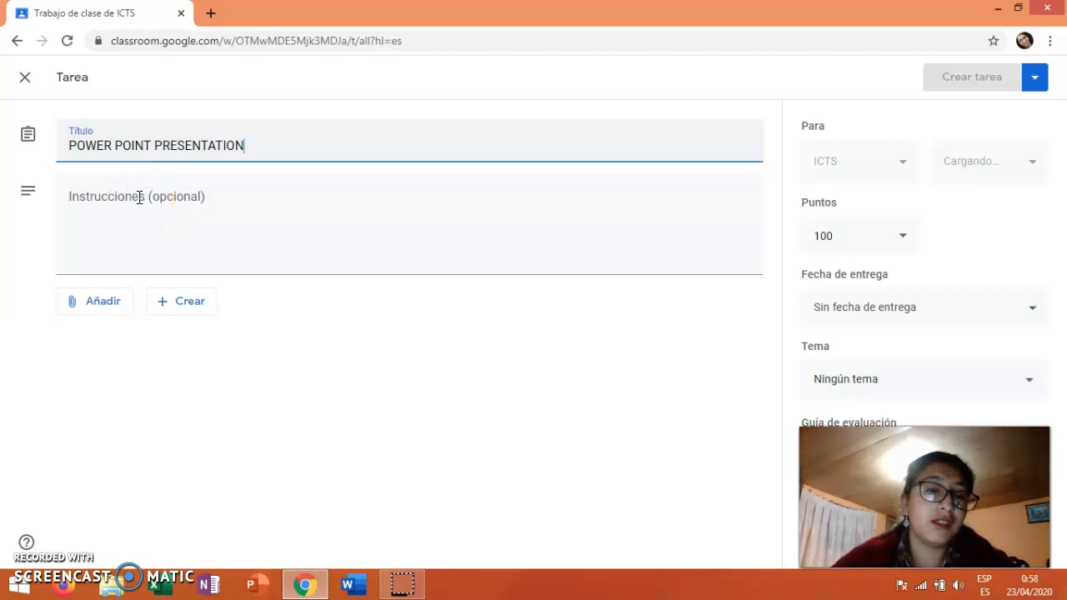
left_click(139, 197)
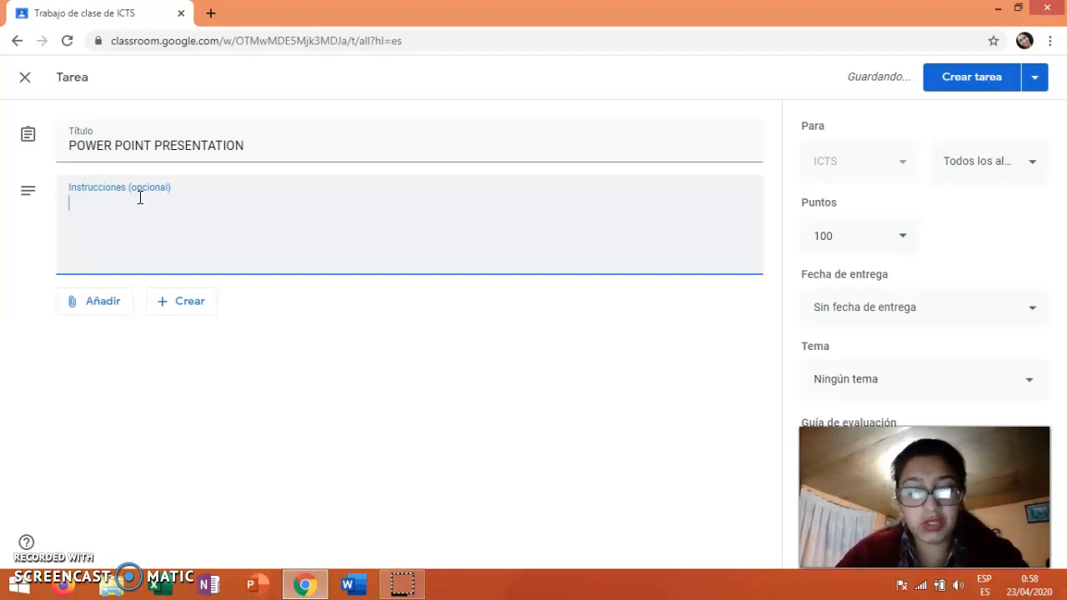
- Start a file attachment (Archivo) and choose the Young_Childrens_Use_of_Technological_Devices_Pare.pdf file from the desktop folder (Escritorio)
left_click(95, 304)
left_click(31, 556)
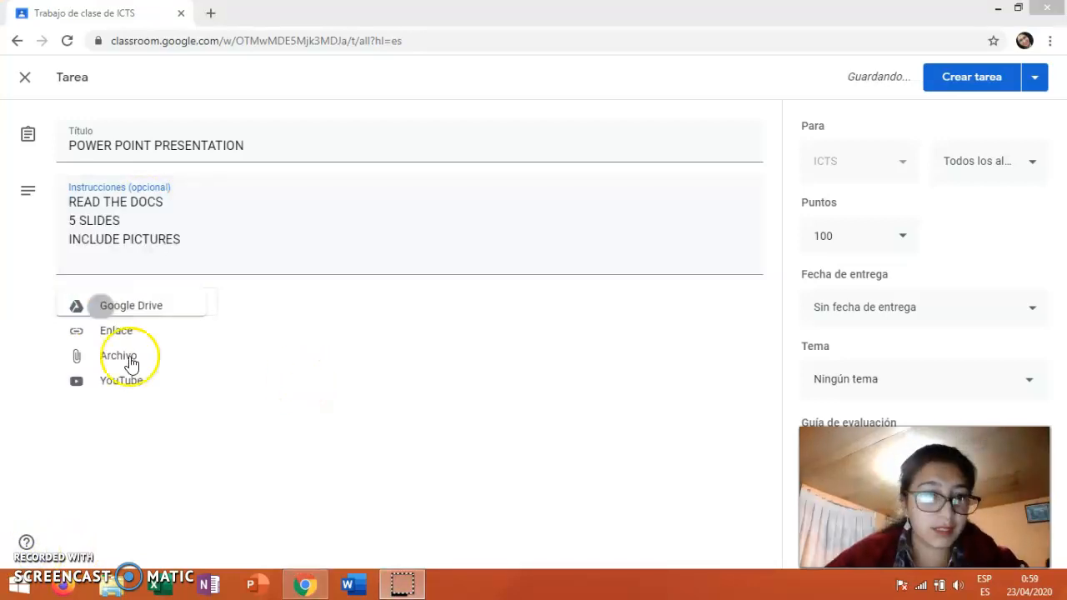
left_click(131, 358)
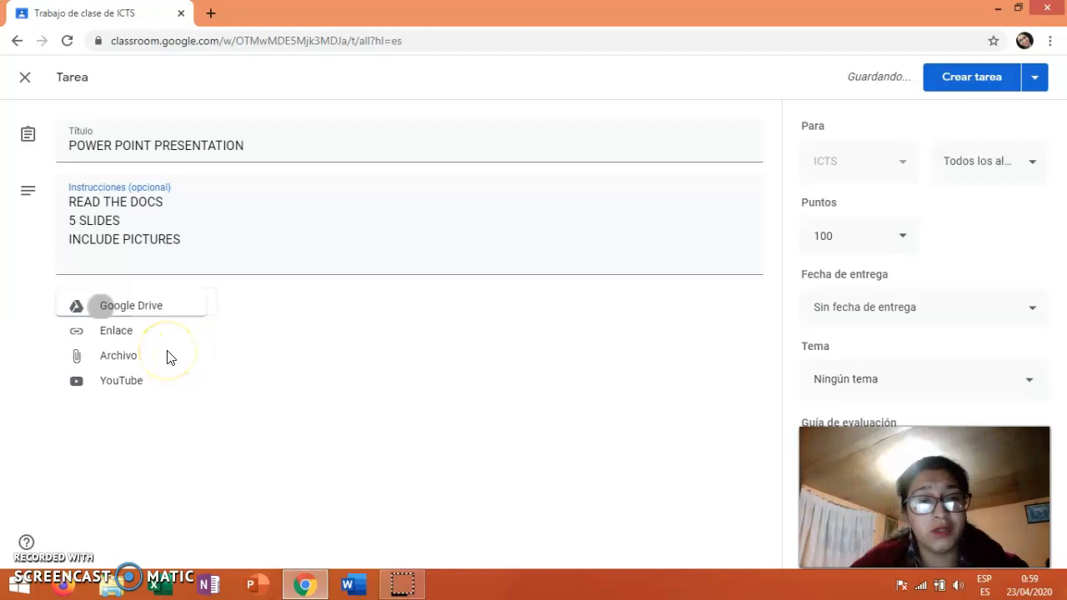
left_click(118, 355)
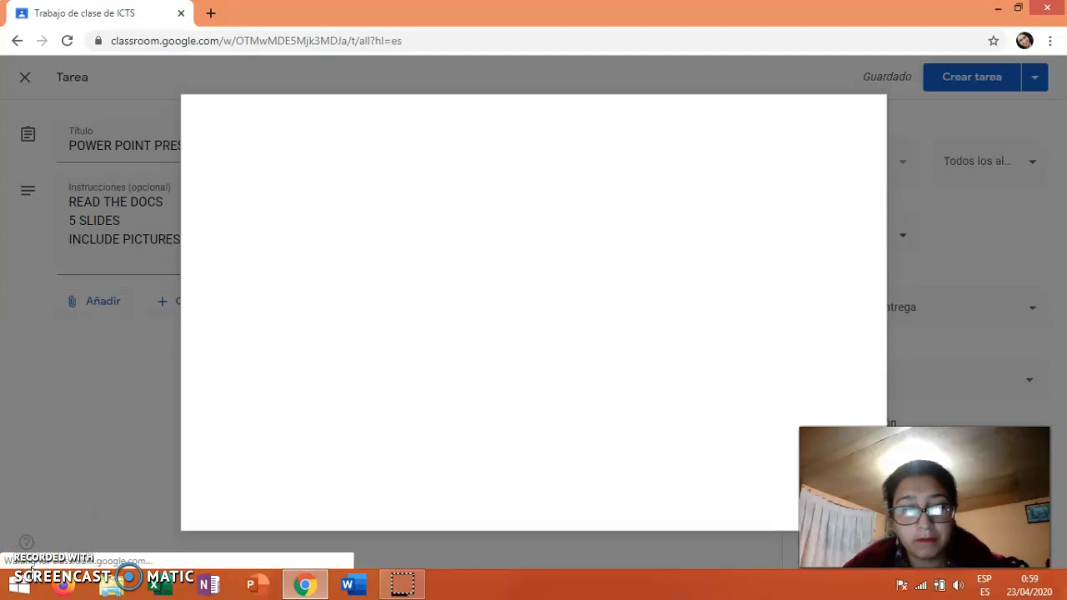
left_click(436, 324)
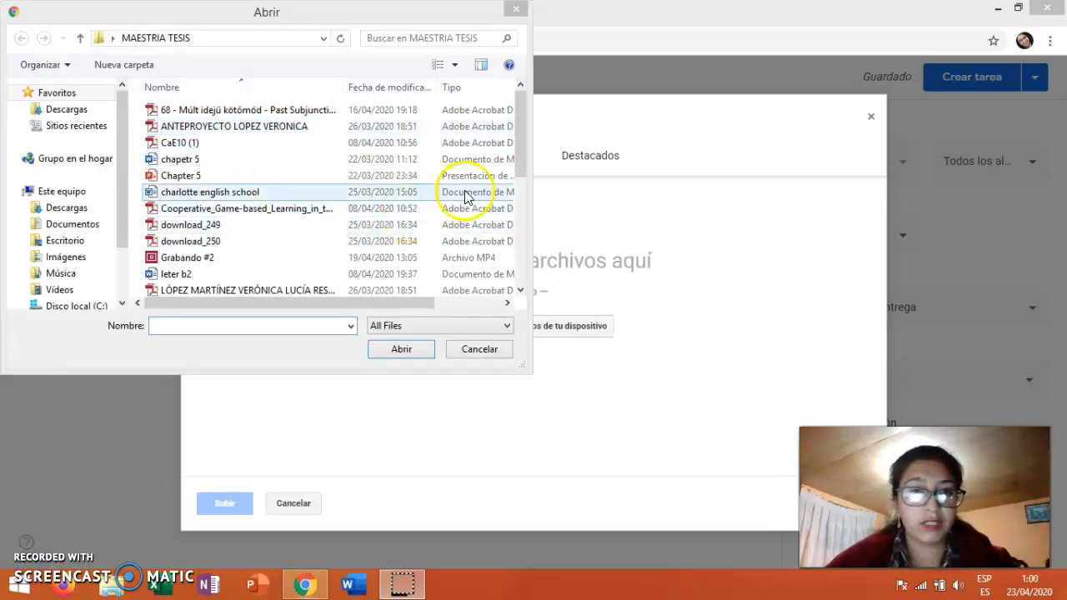
left_click_drag(522, 173, 145, 293)
left_click(65, 241)
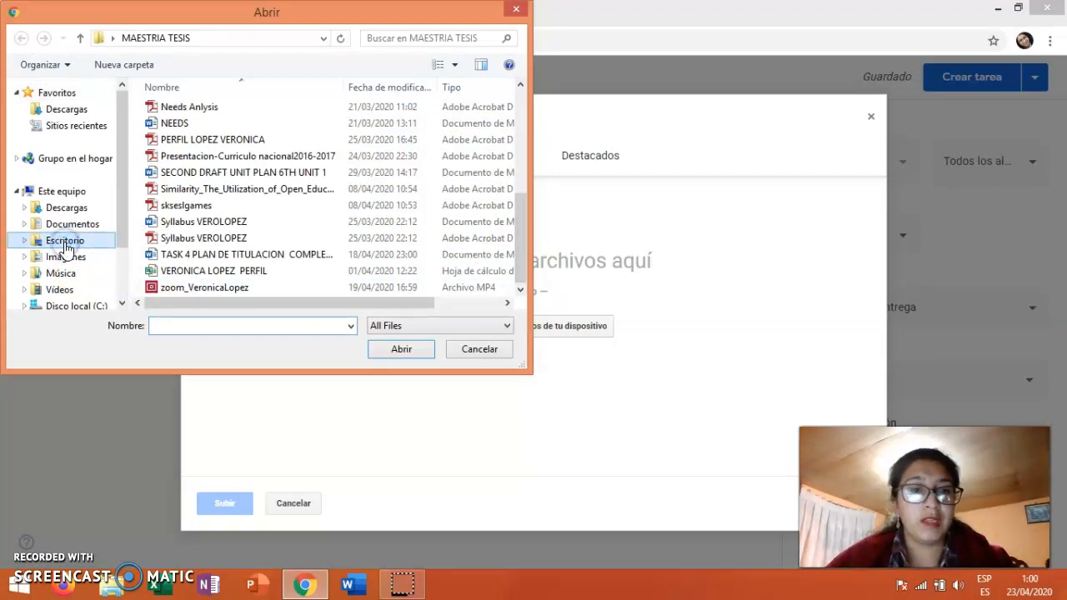
left_click(248, 258)
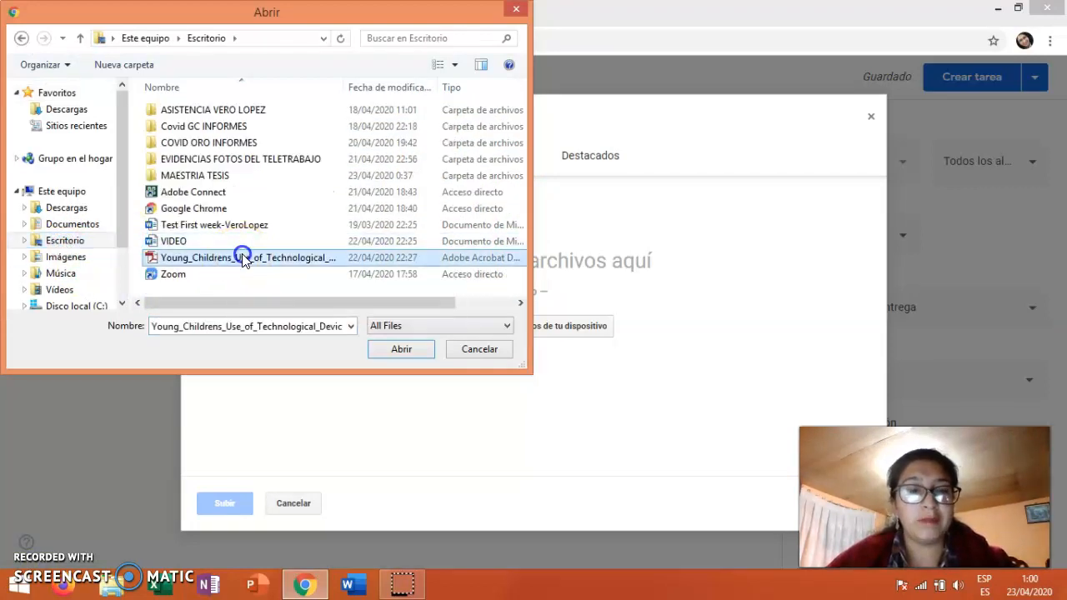
left_click(391, 352)
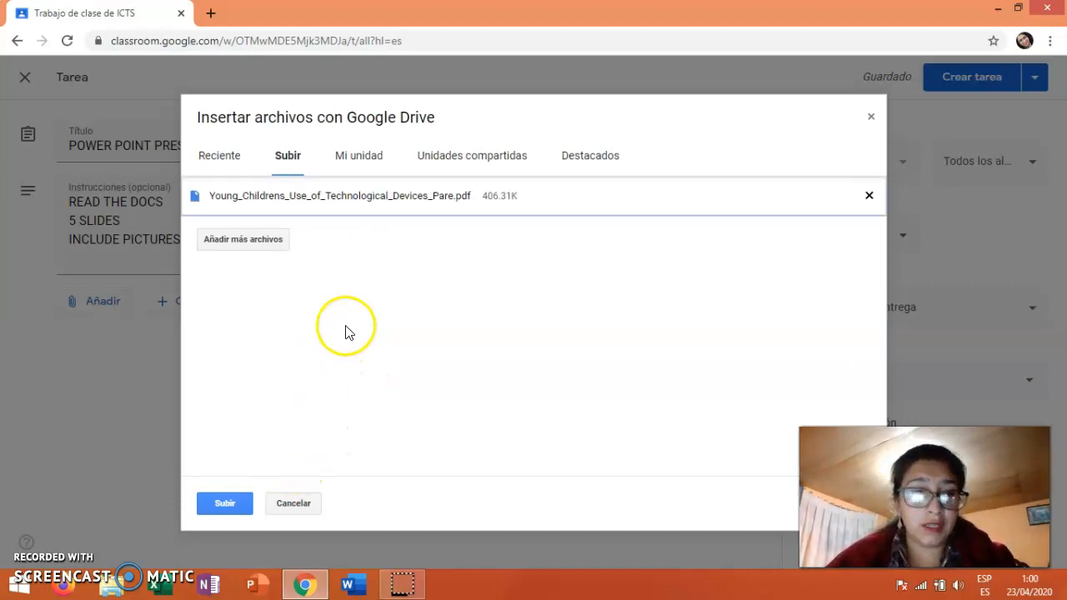
- Add VIDEO.docx from the desktop folder to the attachments and upload both files to the assignment
left_click(230, 243)
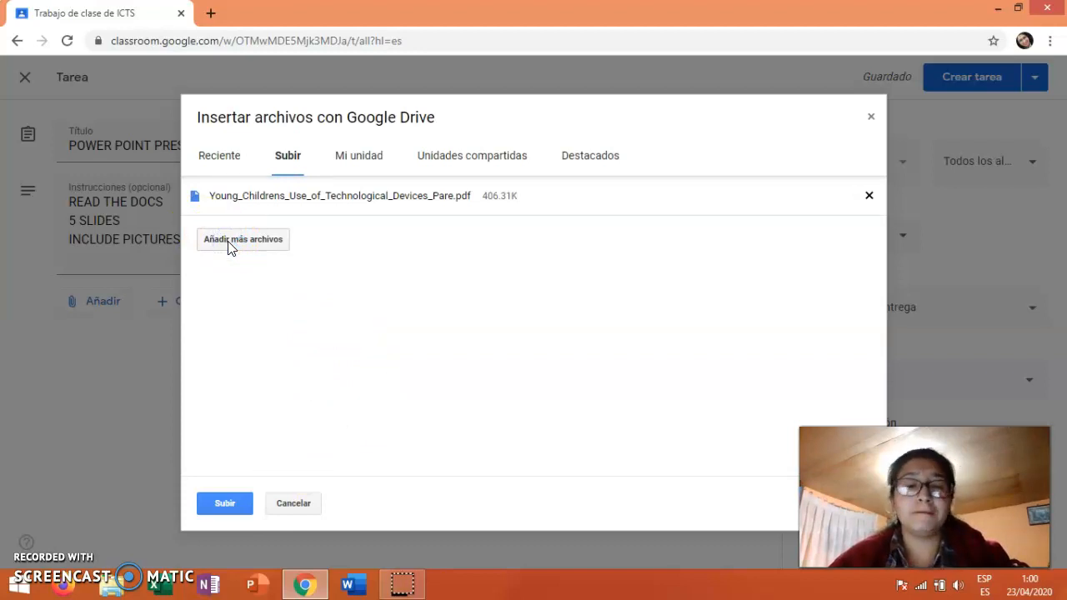
left_click(229, 243)
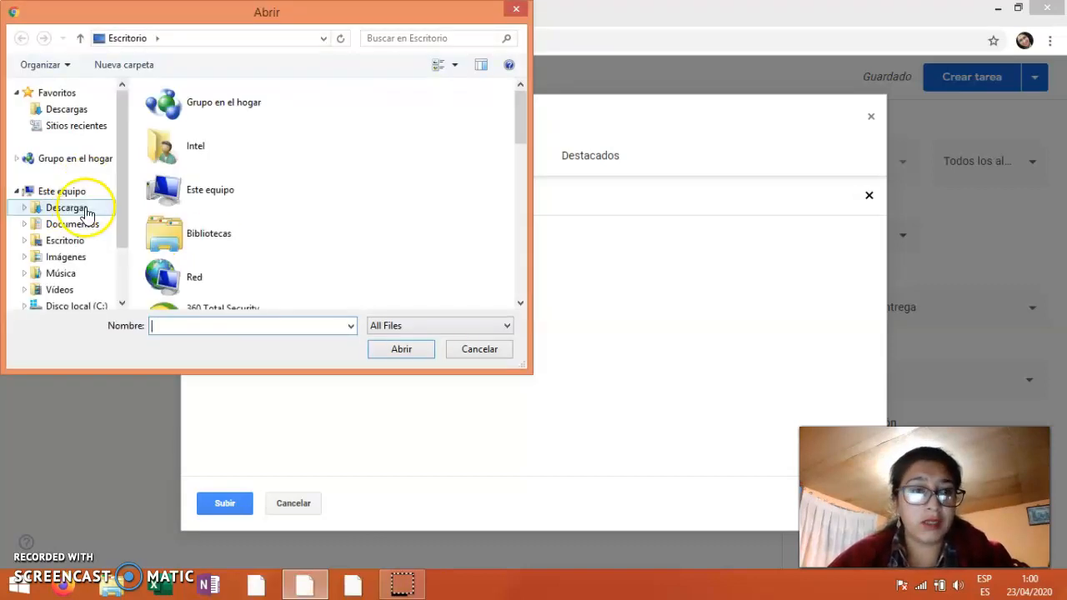
left_click(84, 245)
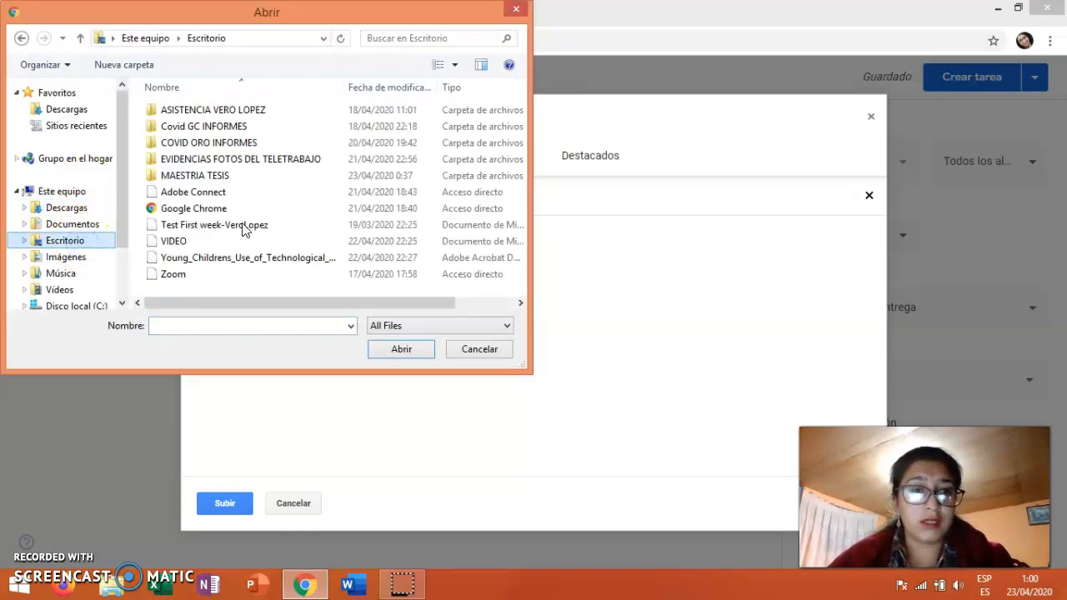
left_click(209, 241)
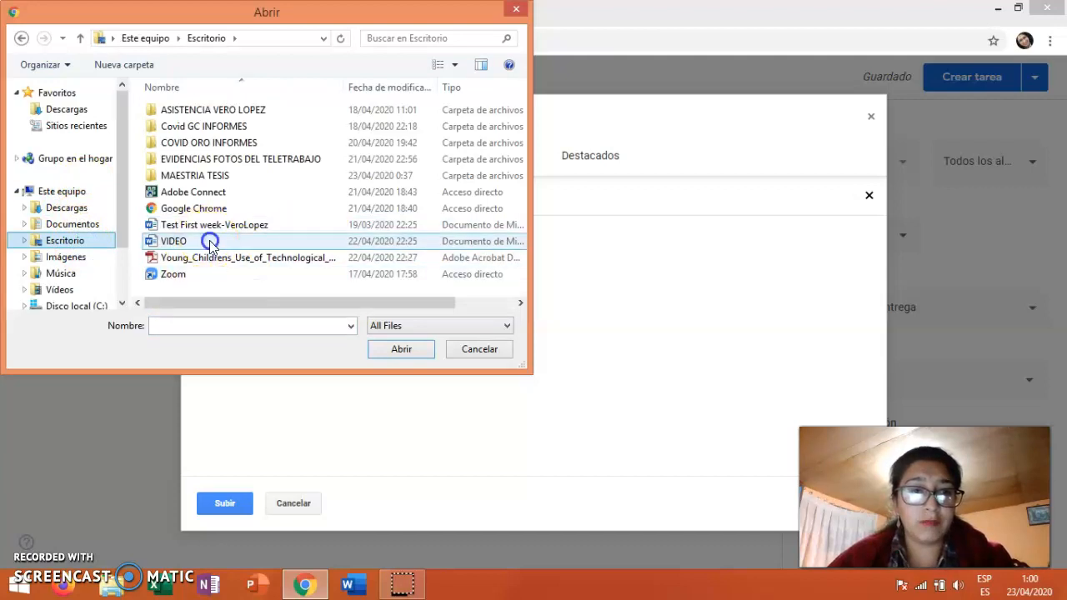
left_click(404, 351)
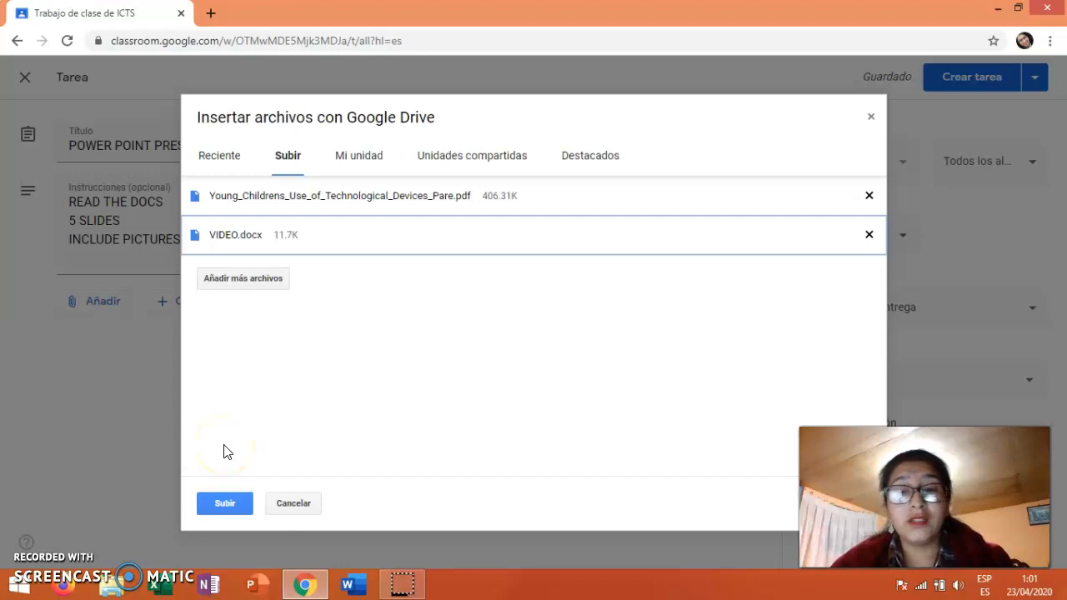
left_click(222, 503)
left_click(221, 503)
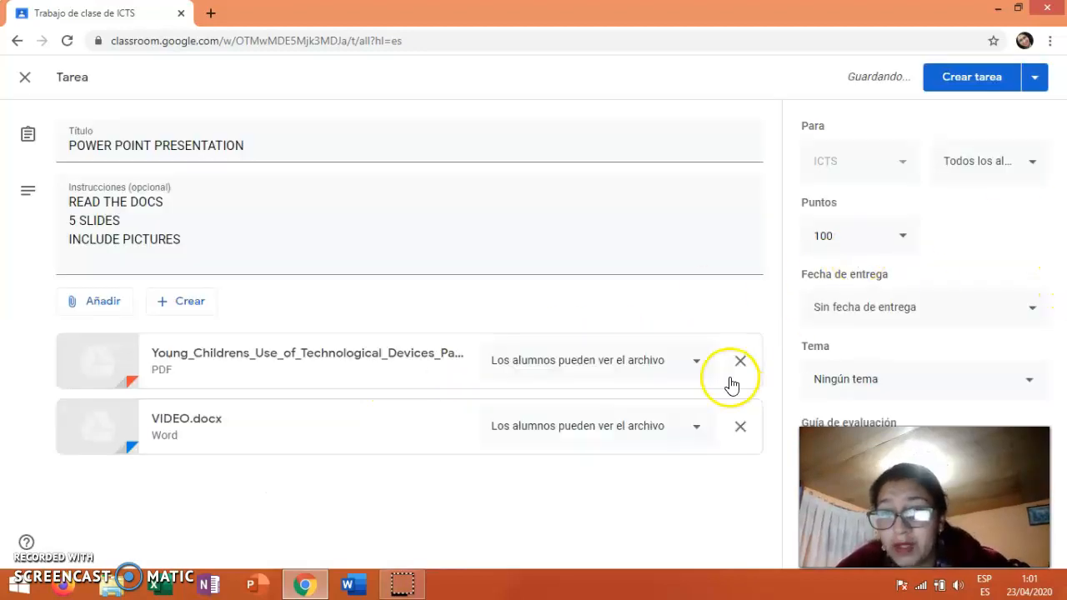
- Set the assignment's due date to 24 April 2020 and create the assignment
left_click(1032, 311)
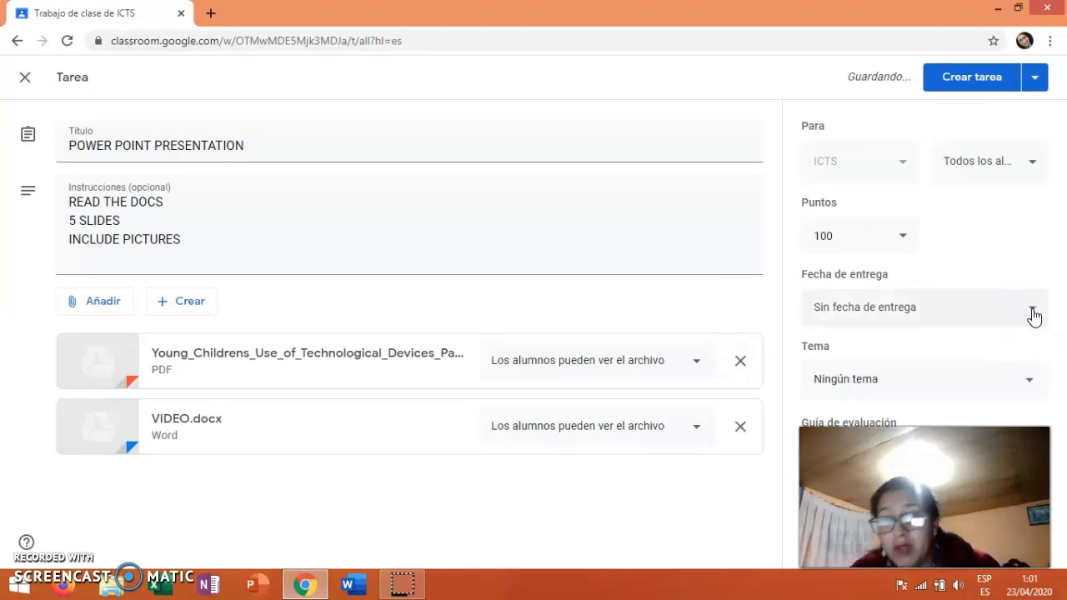
left_click(1033, 312)
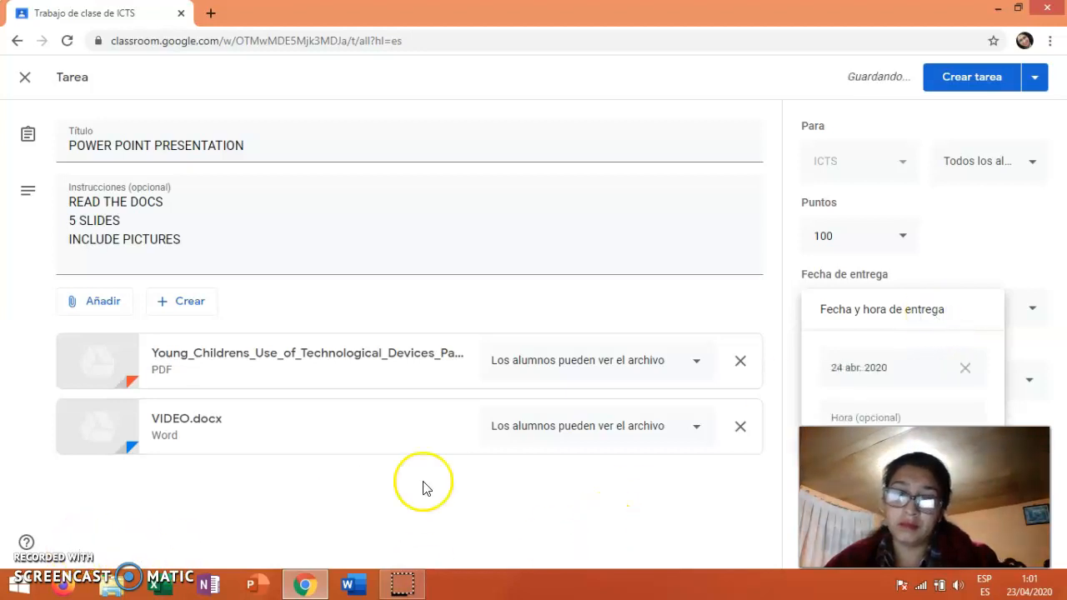
left_click(907, 419)
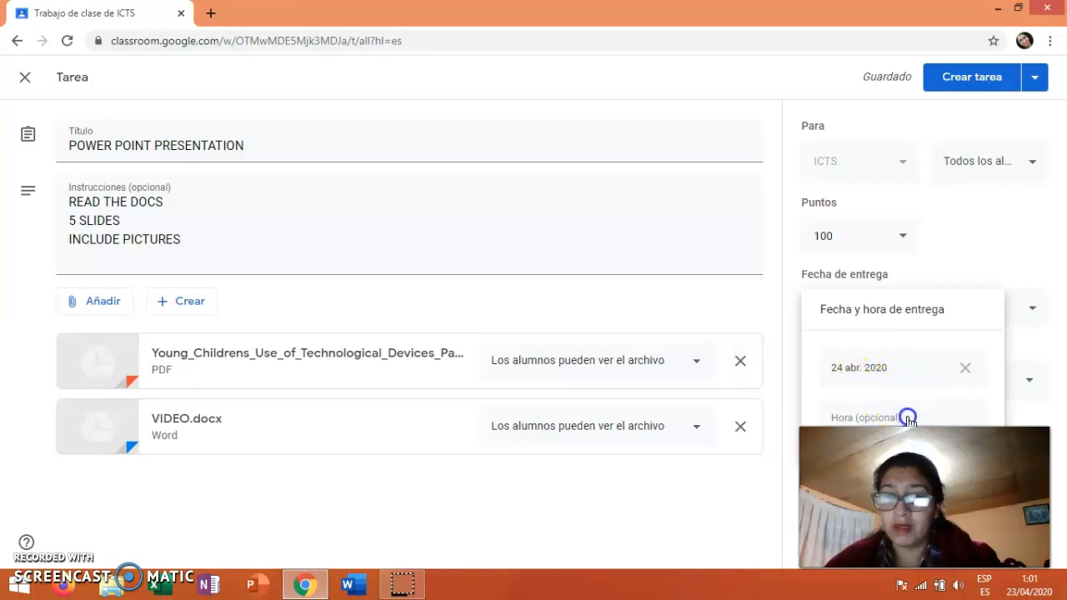
left_click(725, 508)
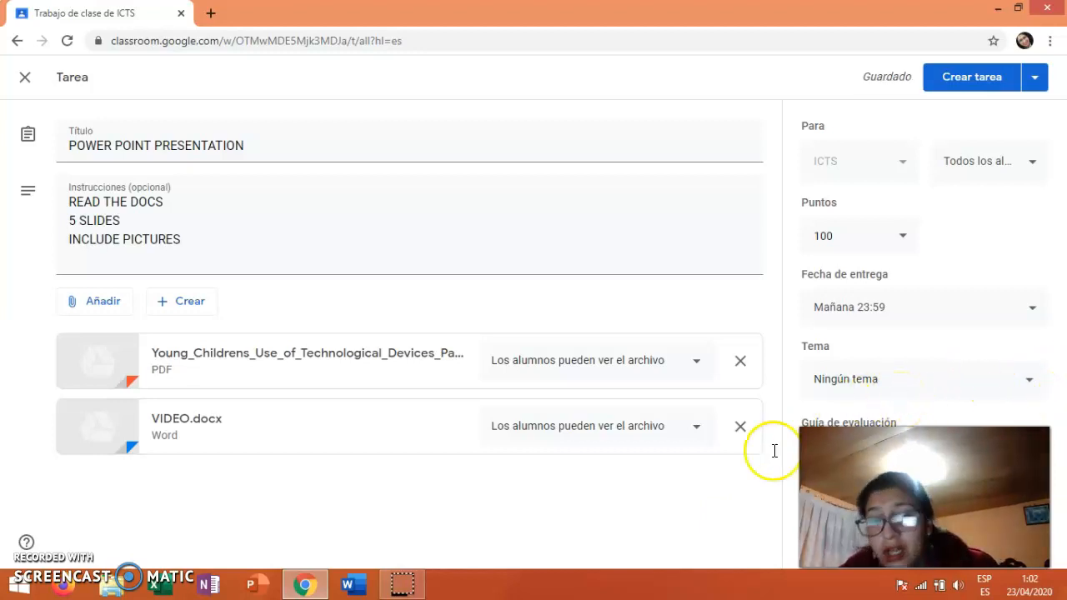
left_click(976, 78)
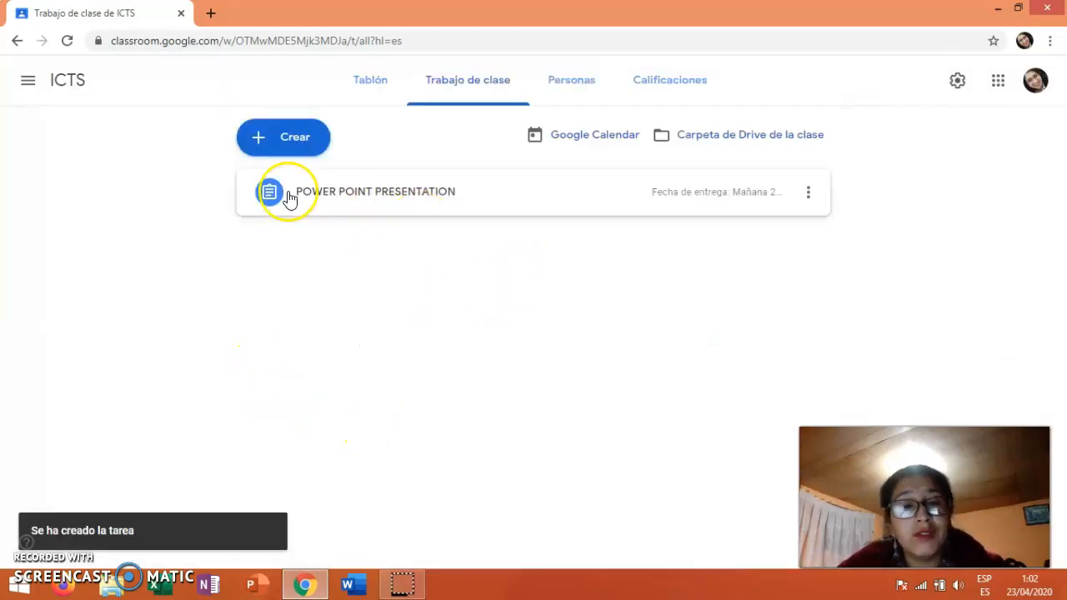
- Start a new quiz assignment (Tarea de cuestionario) in the coursework and title it QUIZ 1
left_click(271, 150)
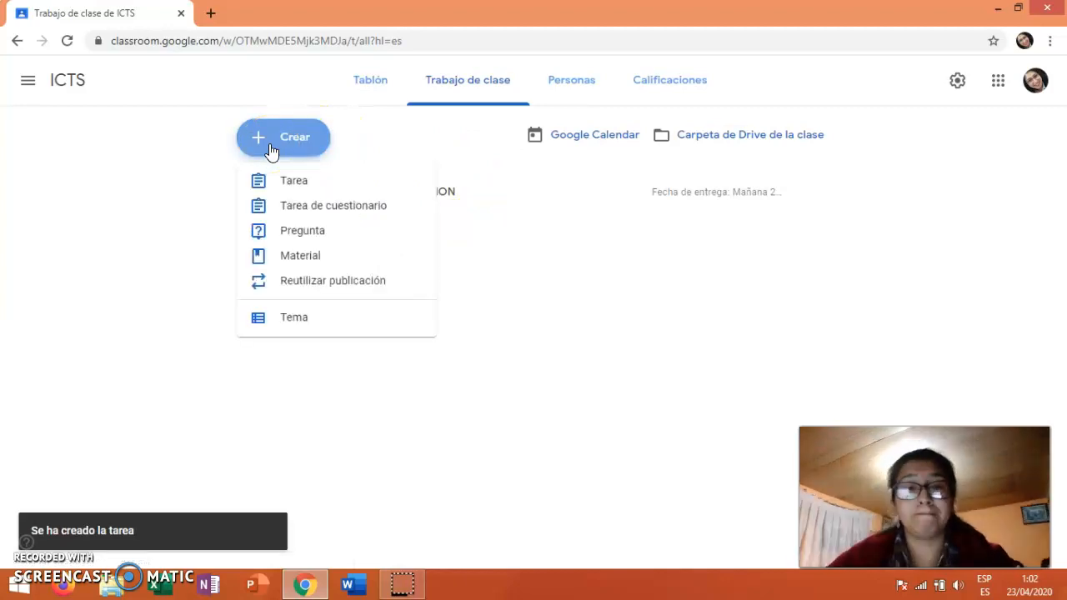
left_click(373, 214)
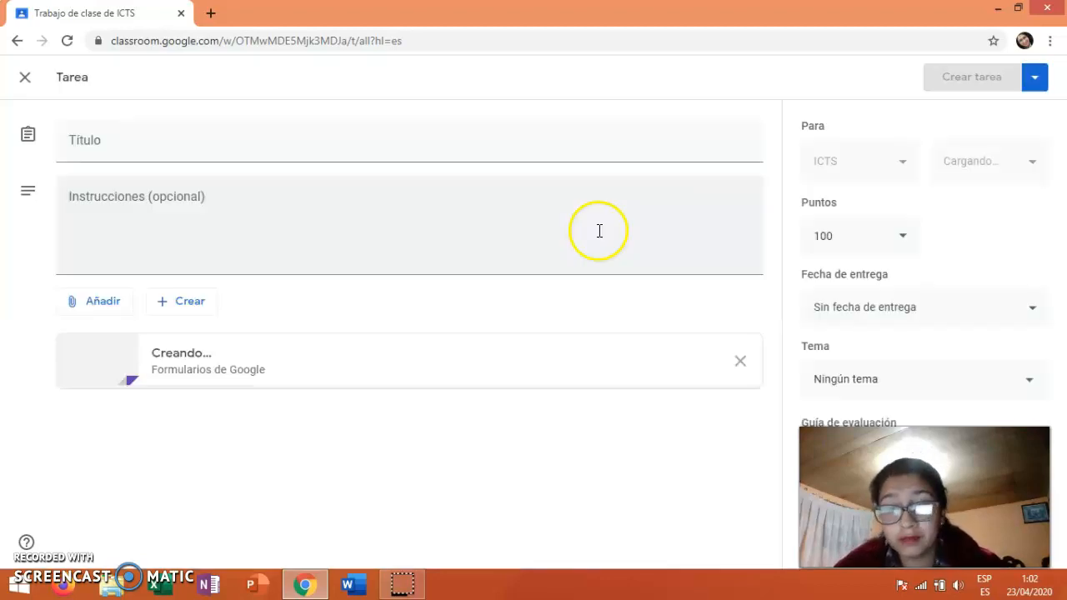
left_click(102, 134)
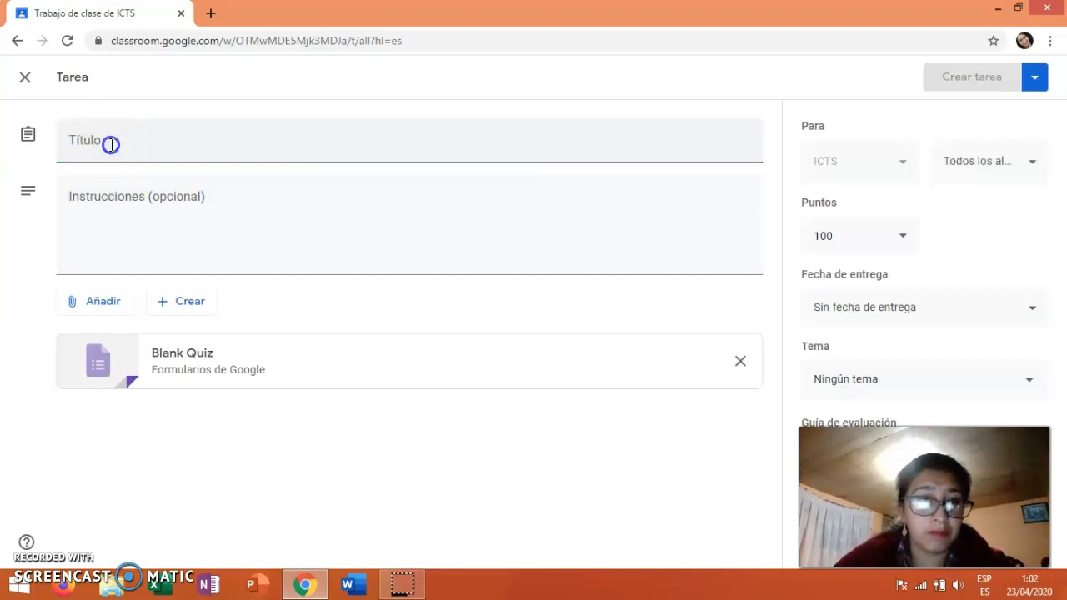
left_click(111, 145)
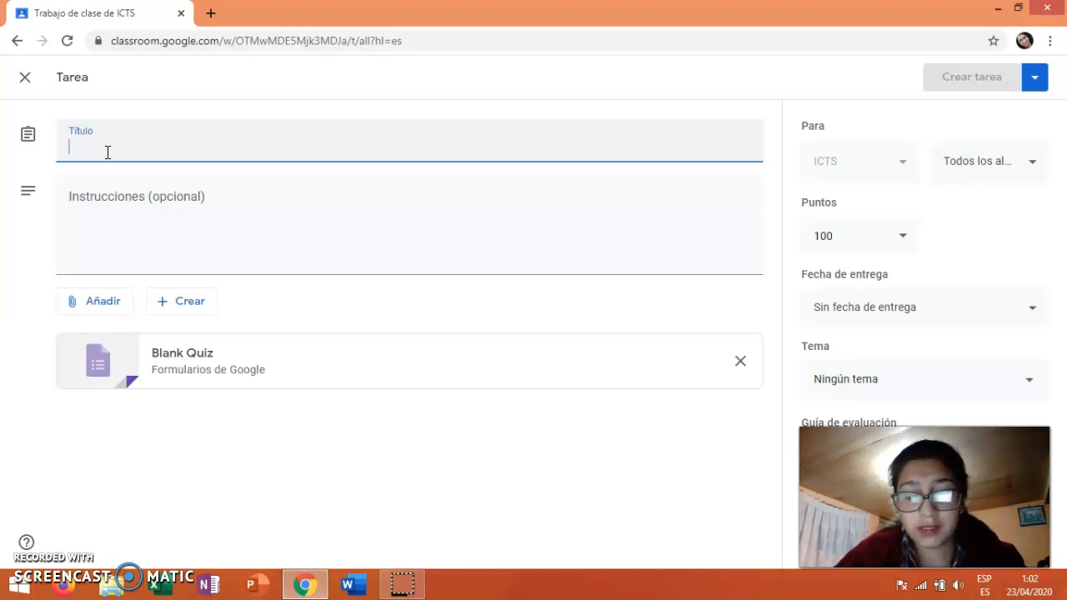
left_click(131, 206)
left_click(118, 198)
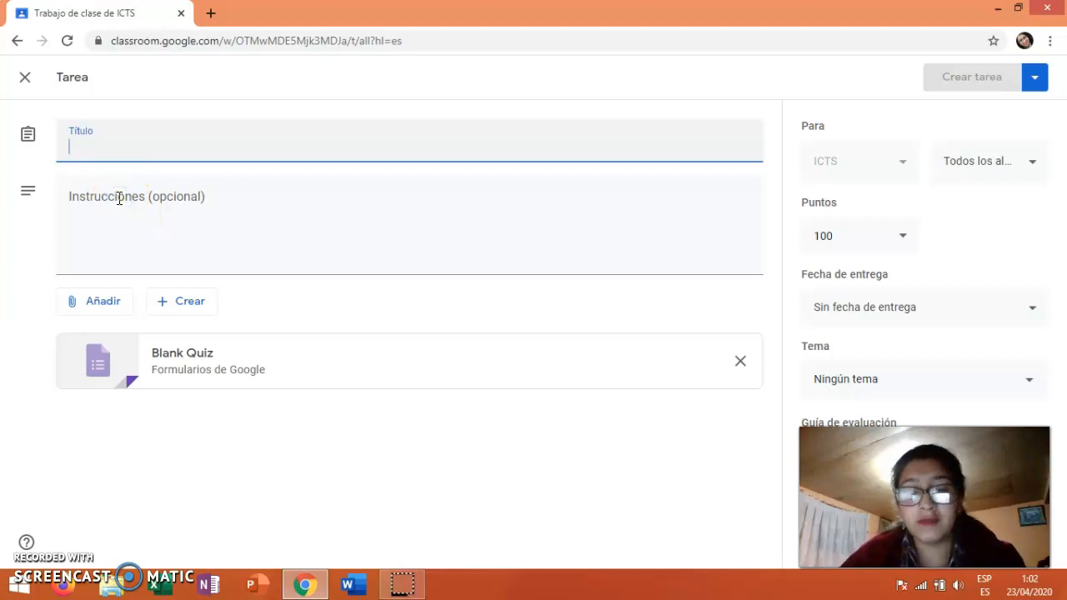
type("QUIZ 1")
- Enter "IT 20 MINUTES" as the quiz instructions and open the attached Blank Quiz form
left_click(118, 198)
type("IT")
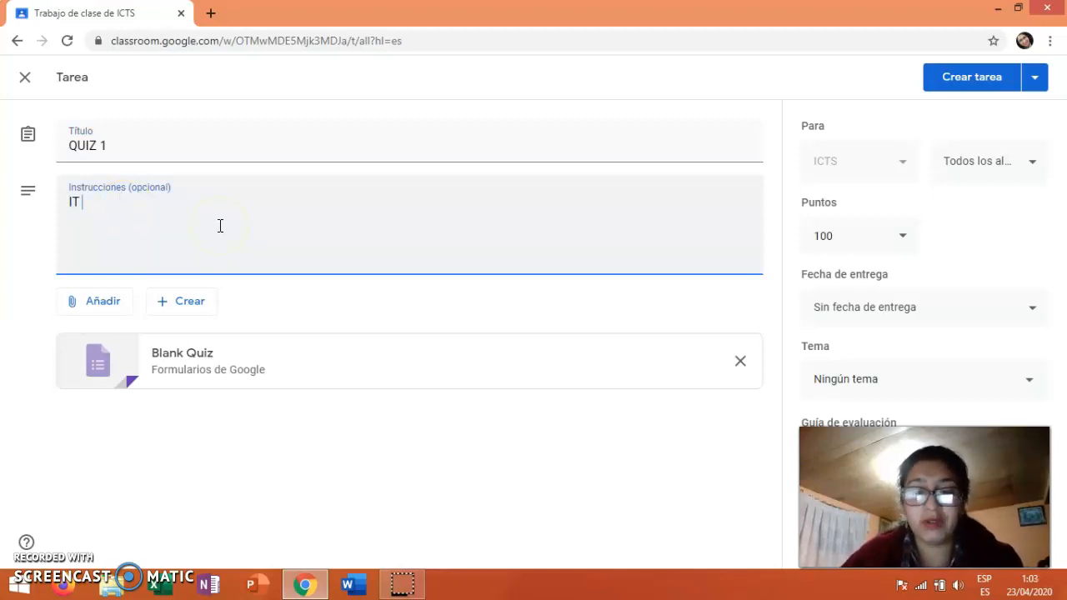
type("20 MINUTES")
key("Return")
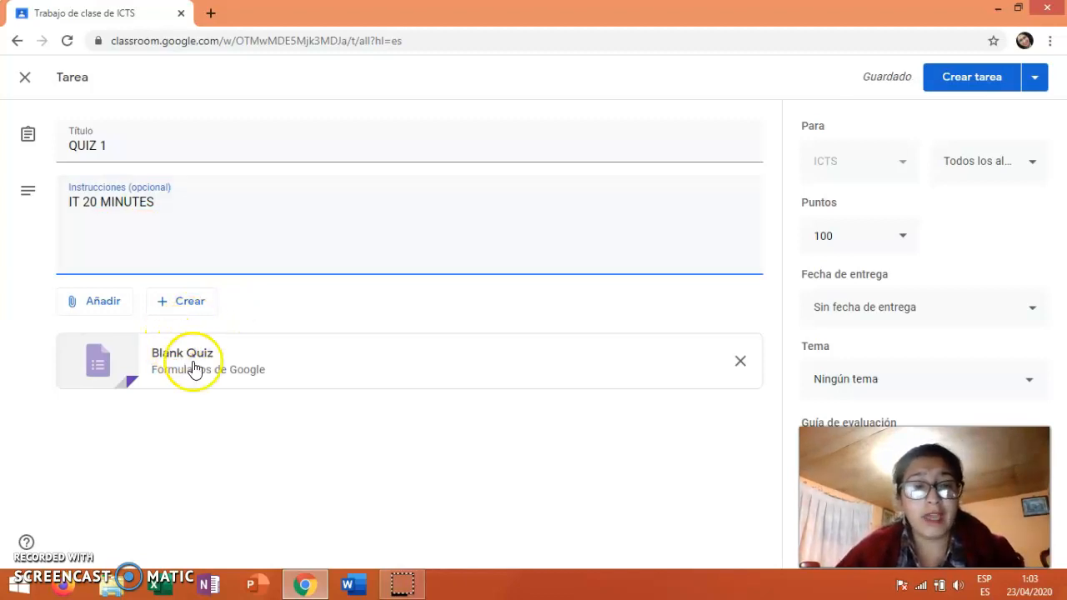
left_click(157, 360)
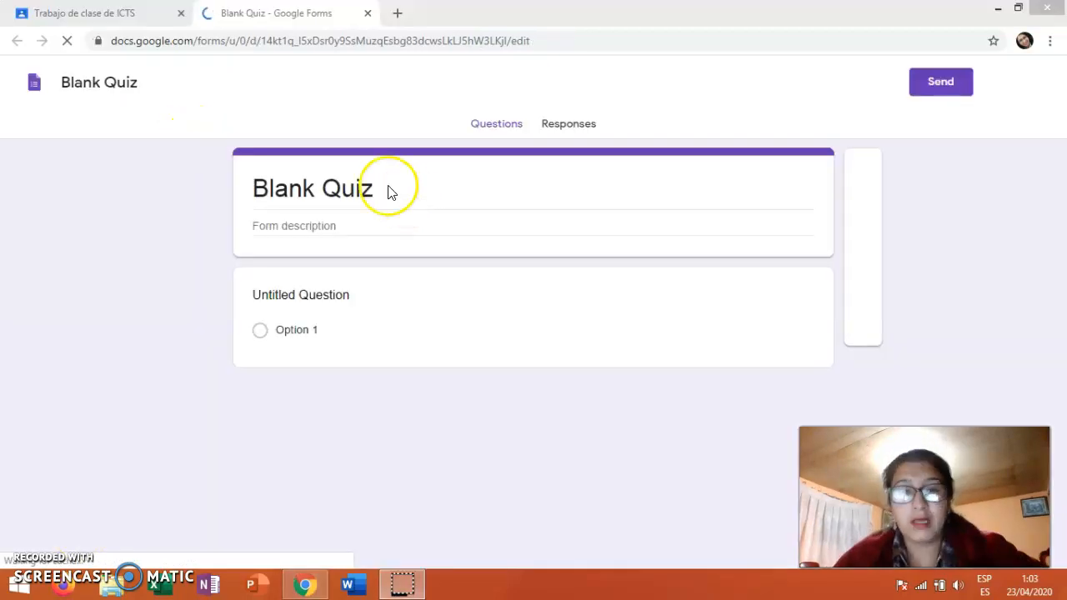
- Try to shorten the form's title from Blank Quiz to Quiz by deleting its first word
left_click(327, 188)
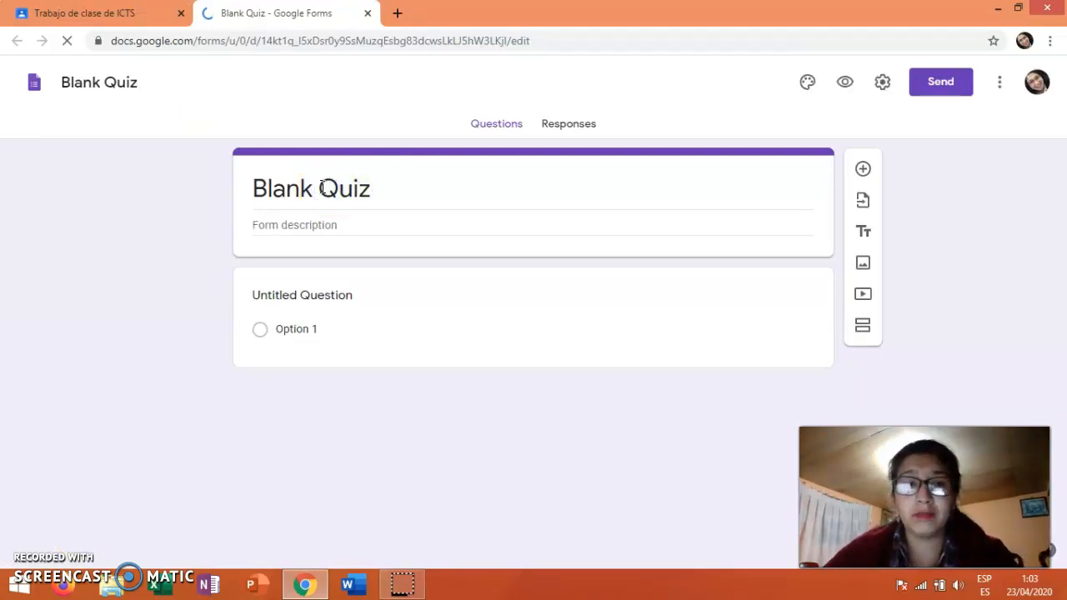
left_click(323, 188)
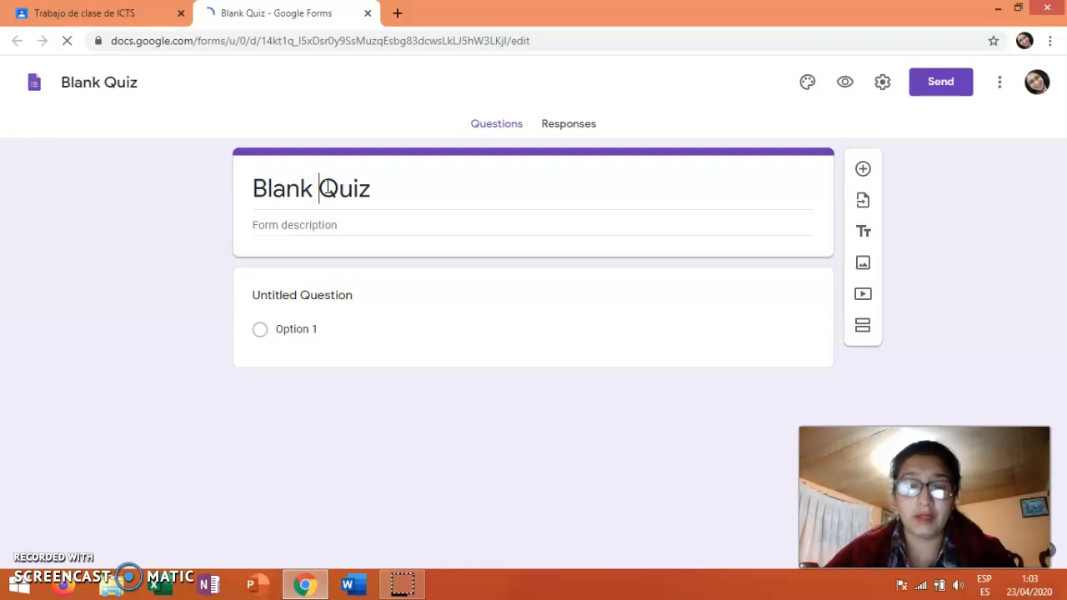
key("BackSpace")
key("BackSpace")
key("BackSpace")
key("BackSpace")
key("BackSpace")
key("BackSpace")
left_click(357, 224)
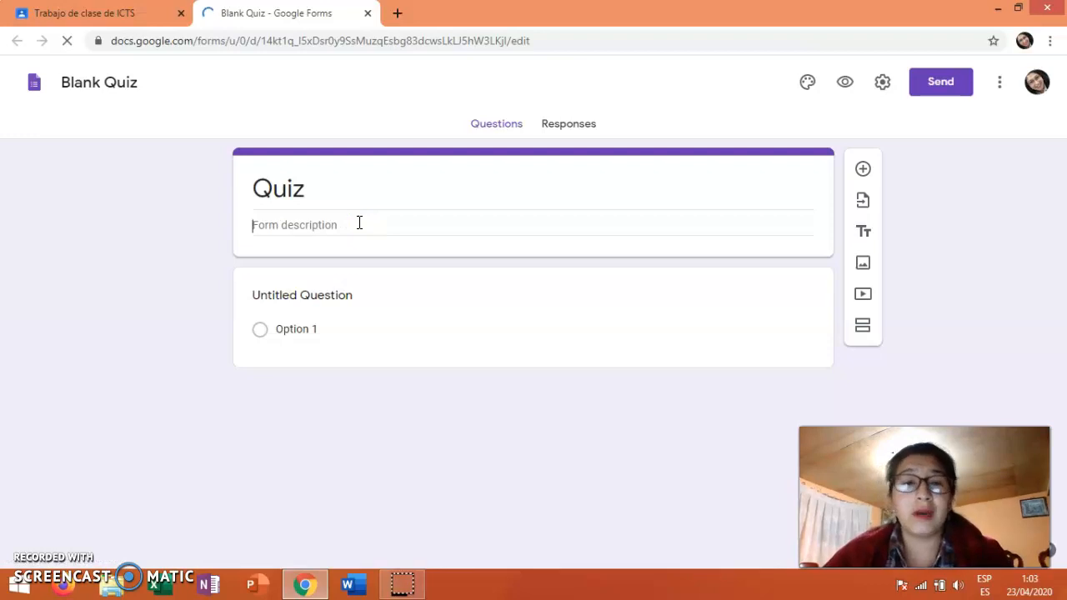
left_click(408, 276)
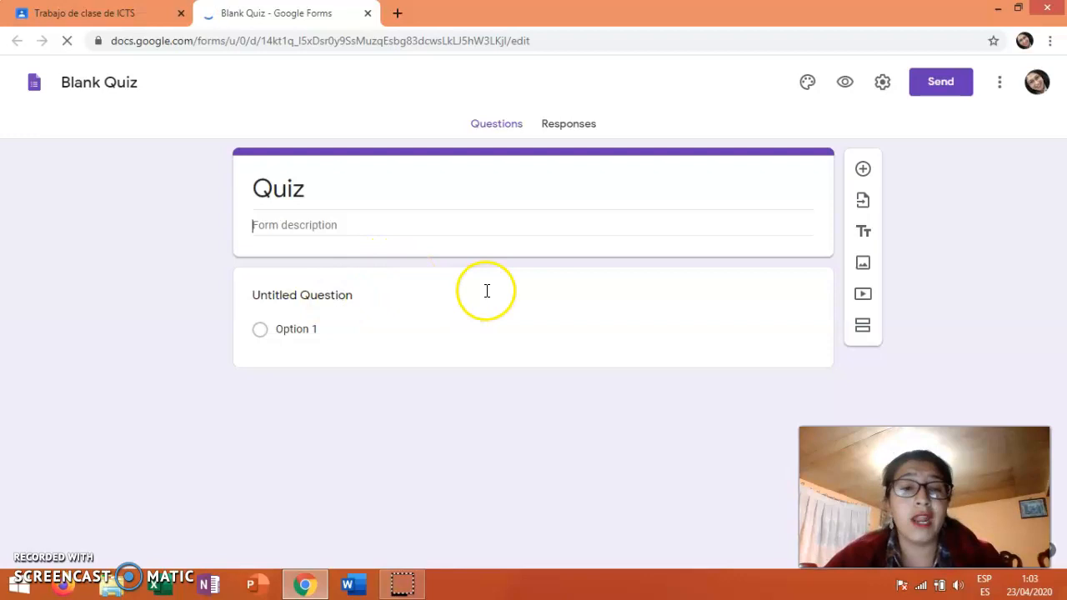
- Add a second question to the quiz form
left_click(863, 169)
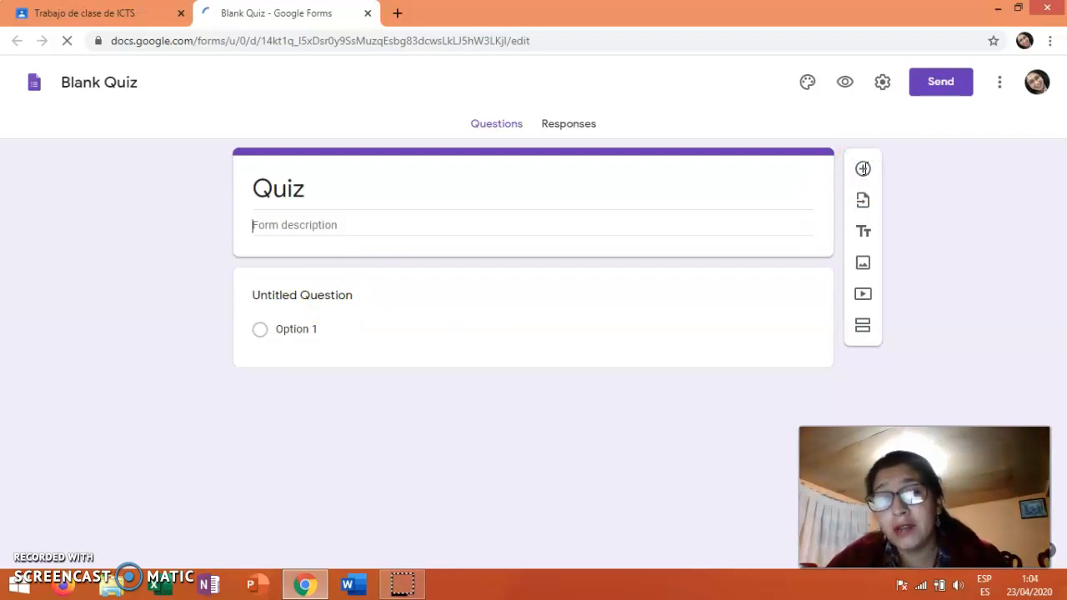
left_click(862, 168)
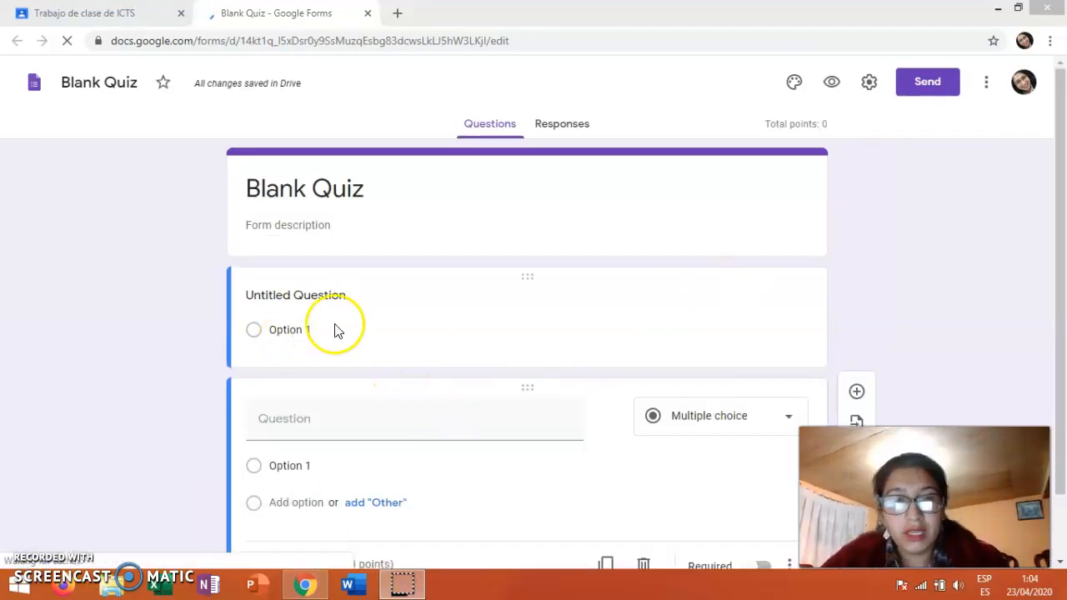
- Clear the placeholder text "Untitled Question" from the first question of the quiz form
left_click(331, 297)
left_click(329, 294)
left_click(326, 293)
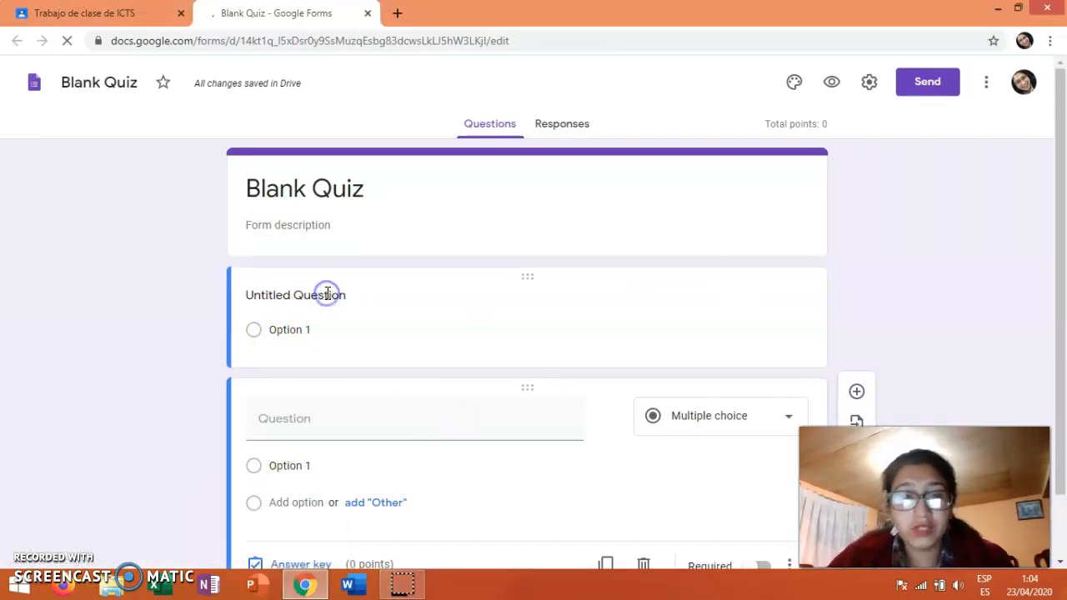
left_click(349, 298)
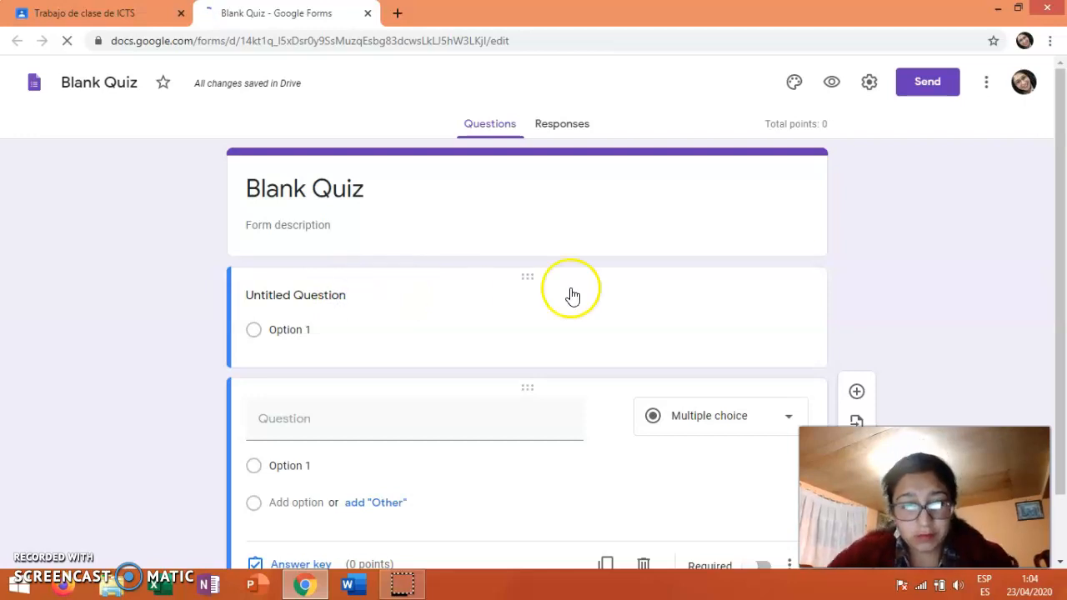
left_click(1062, 315)
left_click_drag(1061, 315, 776, 358)
left_click(337, 296)
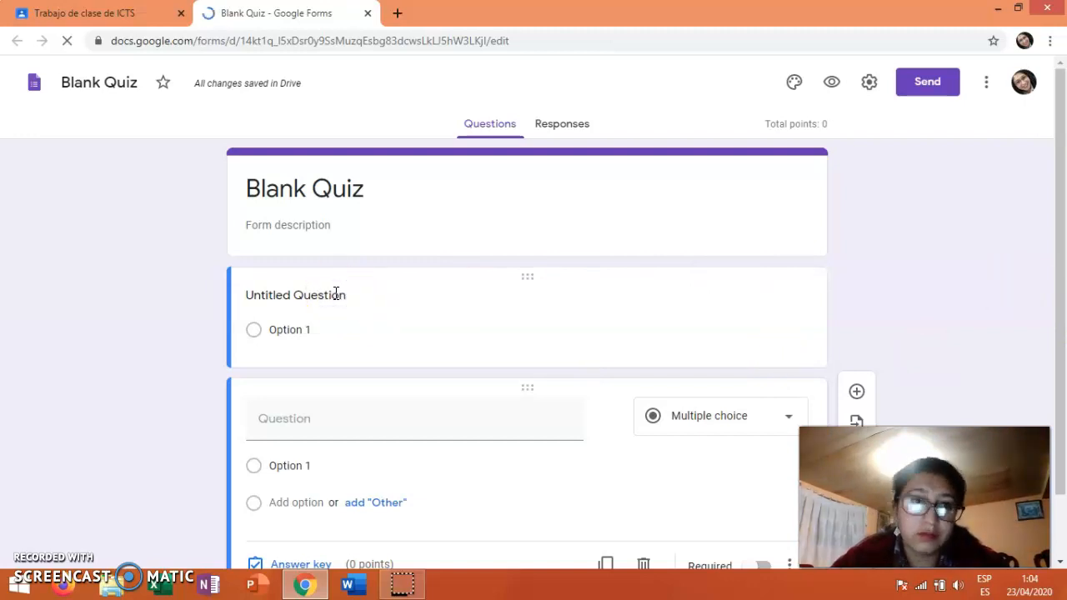
left_click(394, 282)
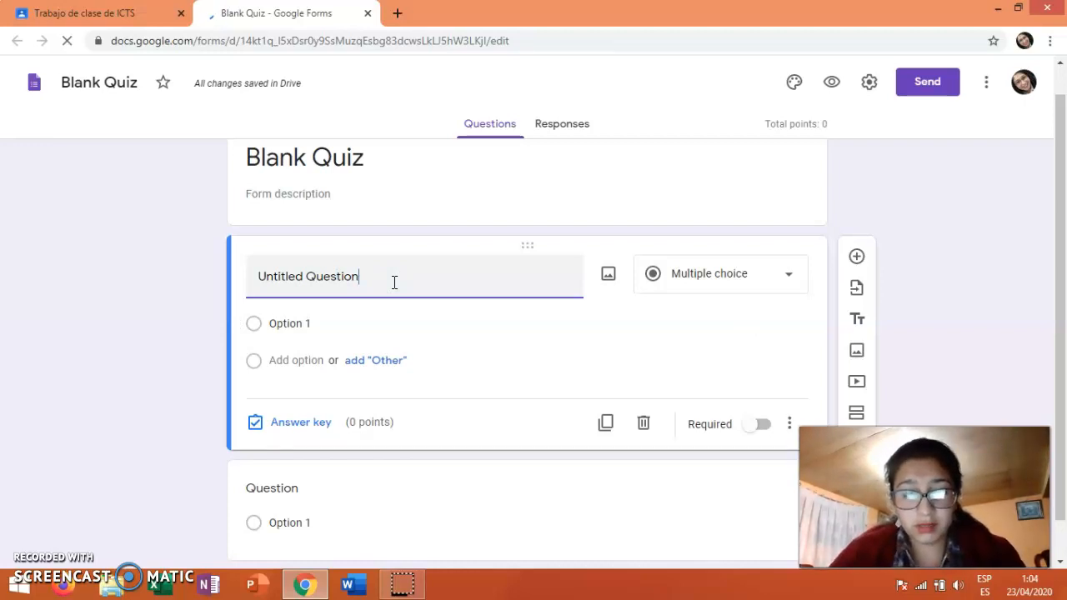
key("BackSpace")
key("BackSpace")
key("BackSpace")
key("BackSpace")
key("BackSpace")
key("BackSpace")
key("BackSpace")
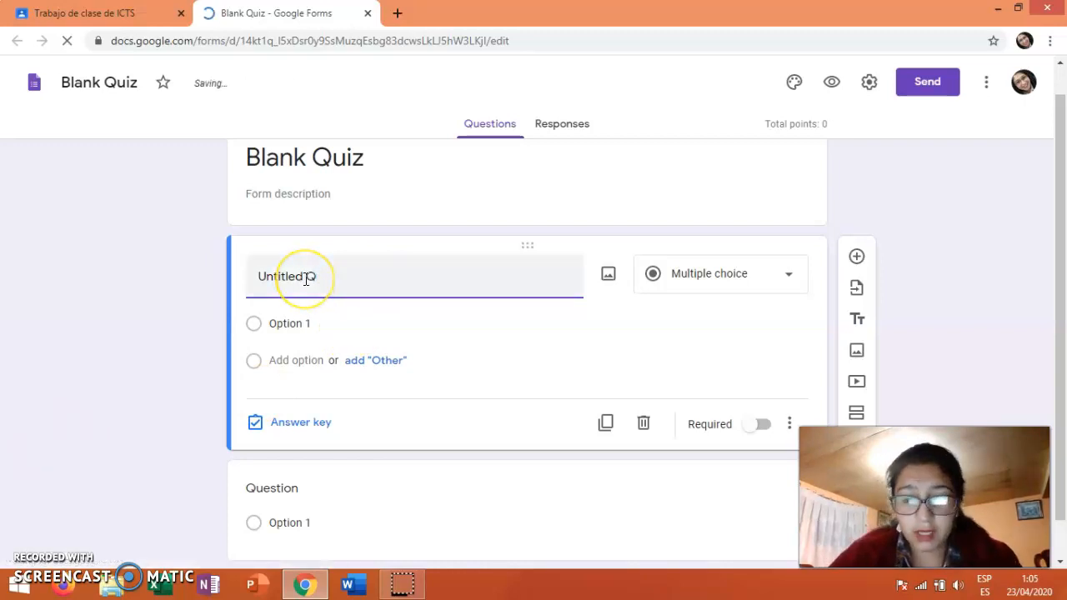
key("BackSpace")
key("BackSpace")
key("BackSpace")
key("BackSpace")
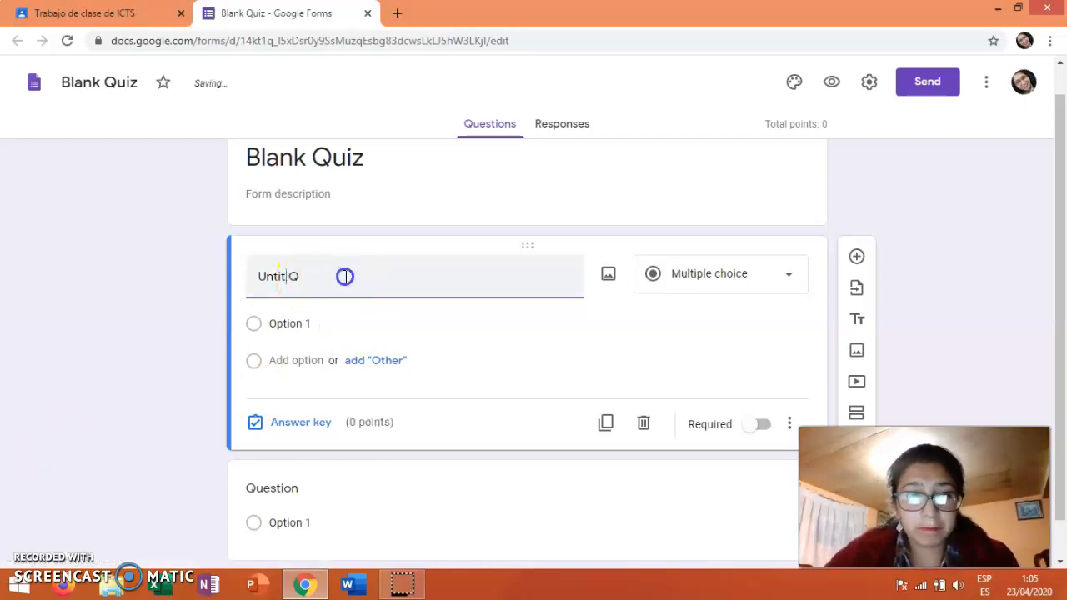
key("Delete")
left_click(317, 276)
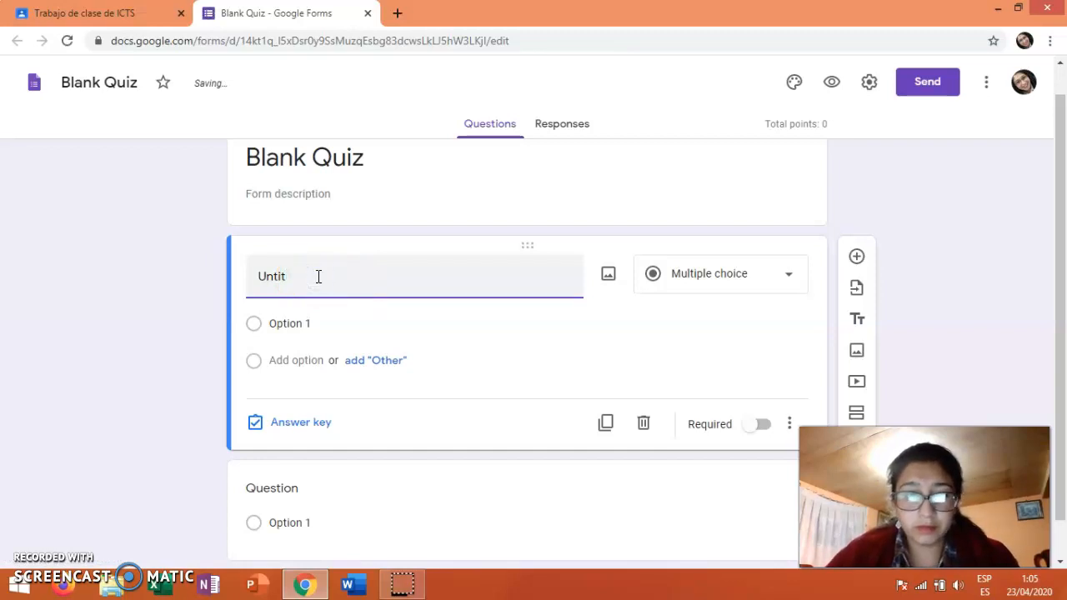
key("BackSpace")
key("BackSpace")
key("BackSpace")
key("BackSpace")
left_click(362, 288)
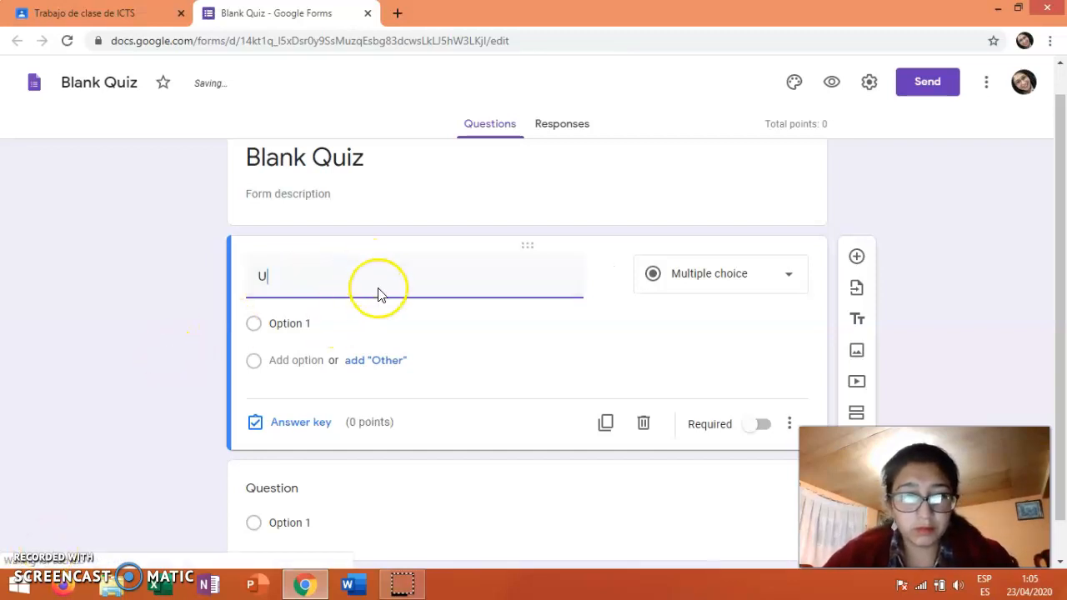
key("BackSpace")
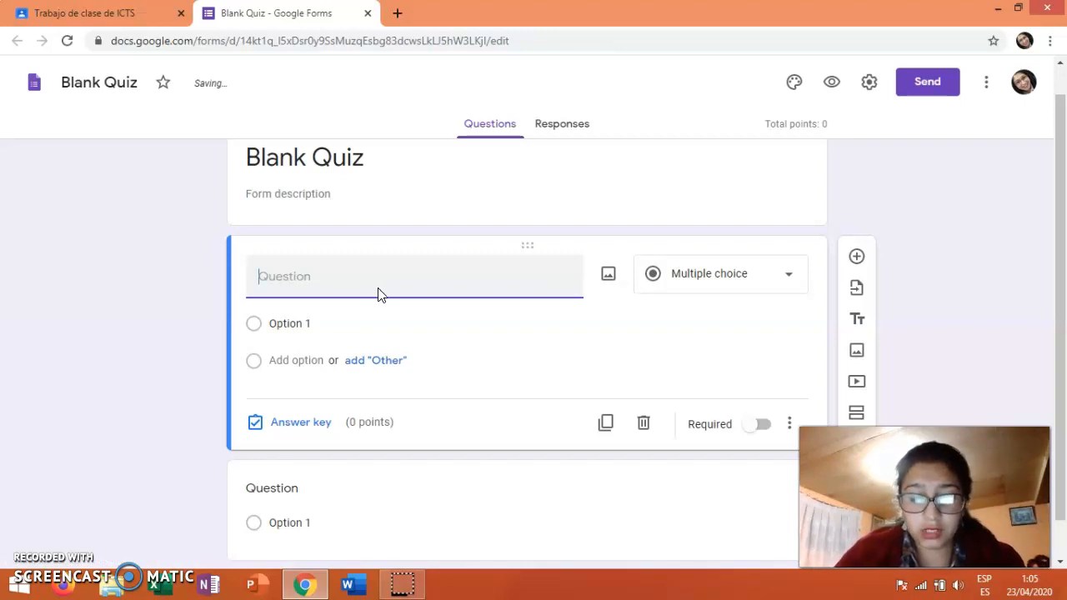
- Enter "WAHT IS TECHNOLOGY?" as the text of the first quiz question
type("WAHT IS TECNHO")
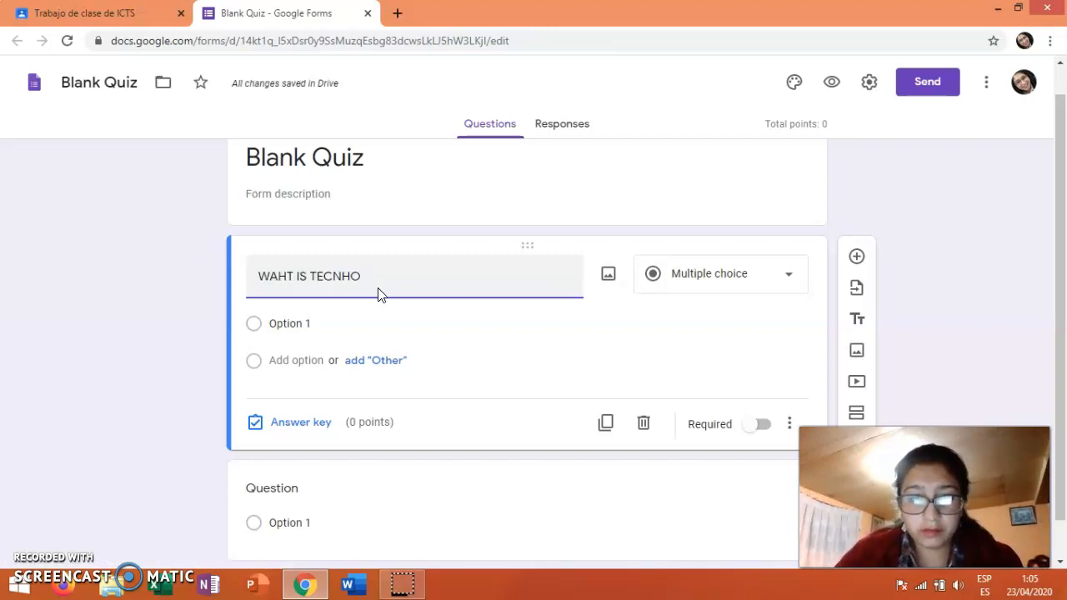
key("BackSpace")
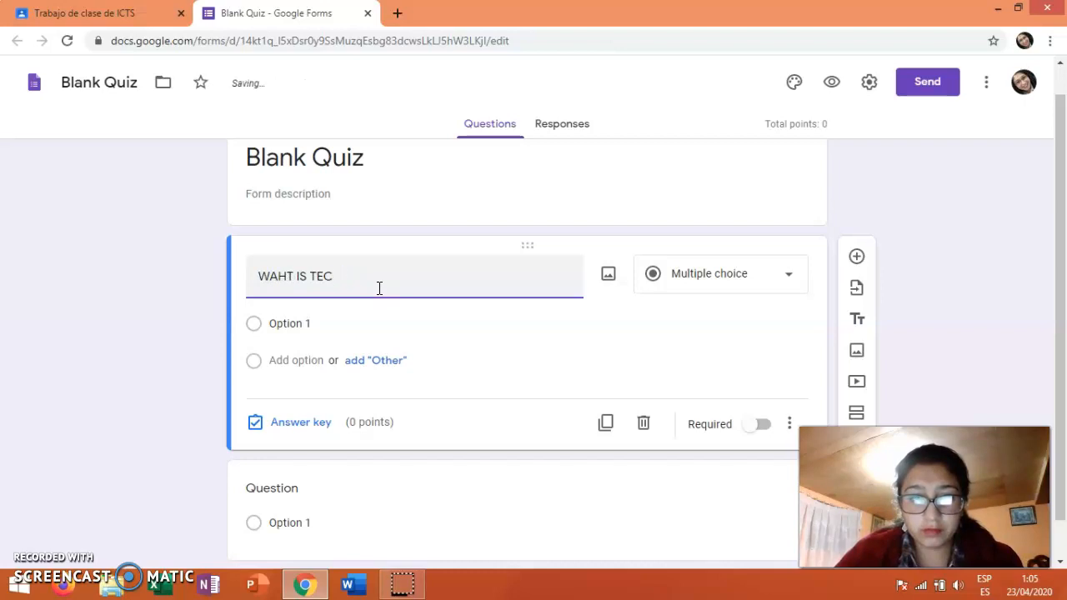
type("HNOLOG")
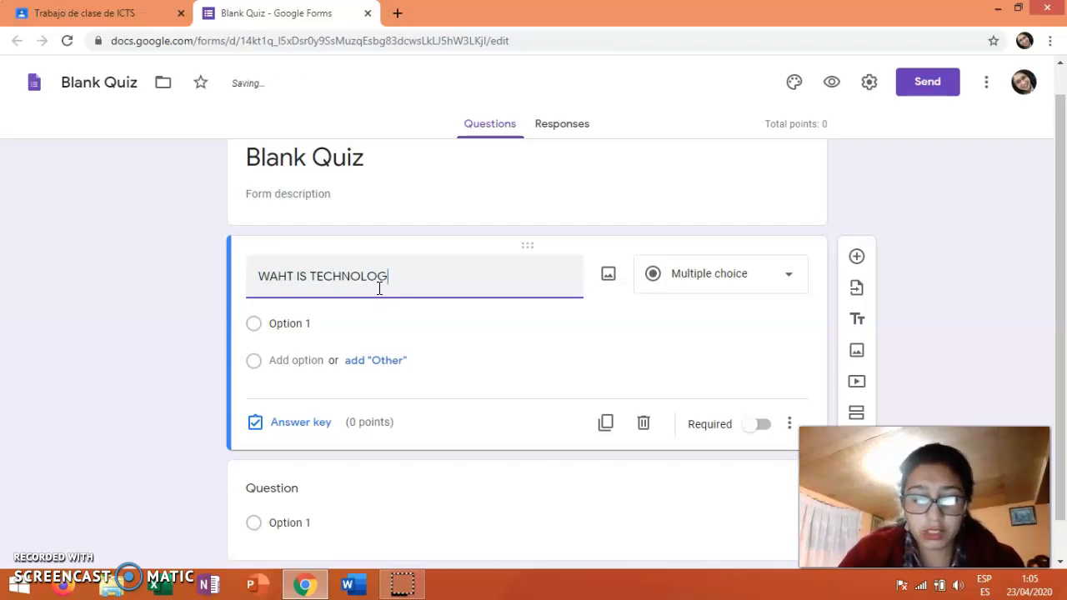
type("Y")
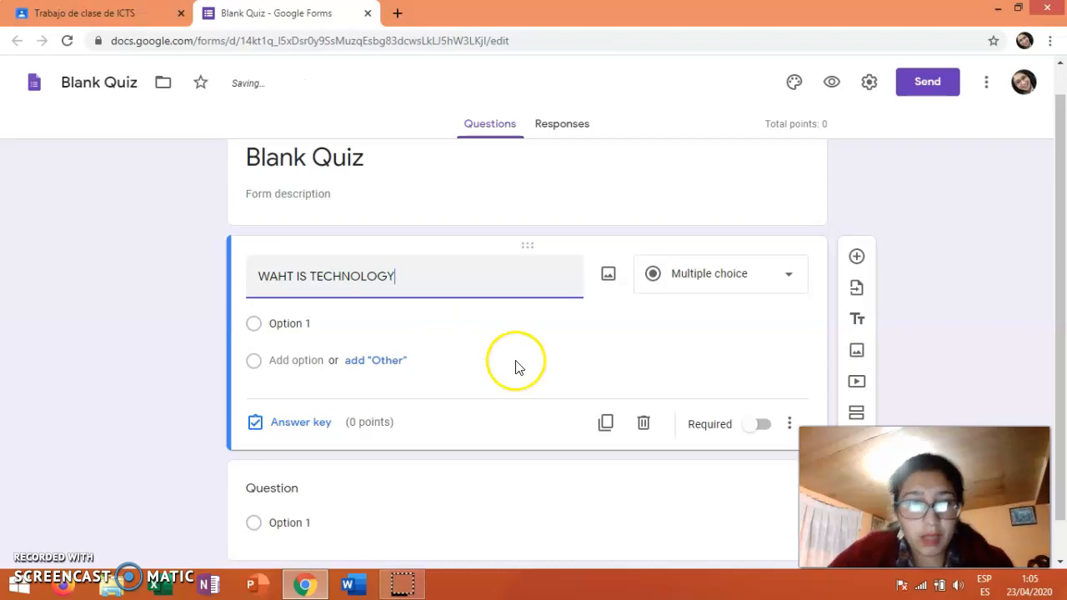
type("?")
- Set the answer type of the first quiz question to Short answer
left_click(788, 280)
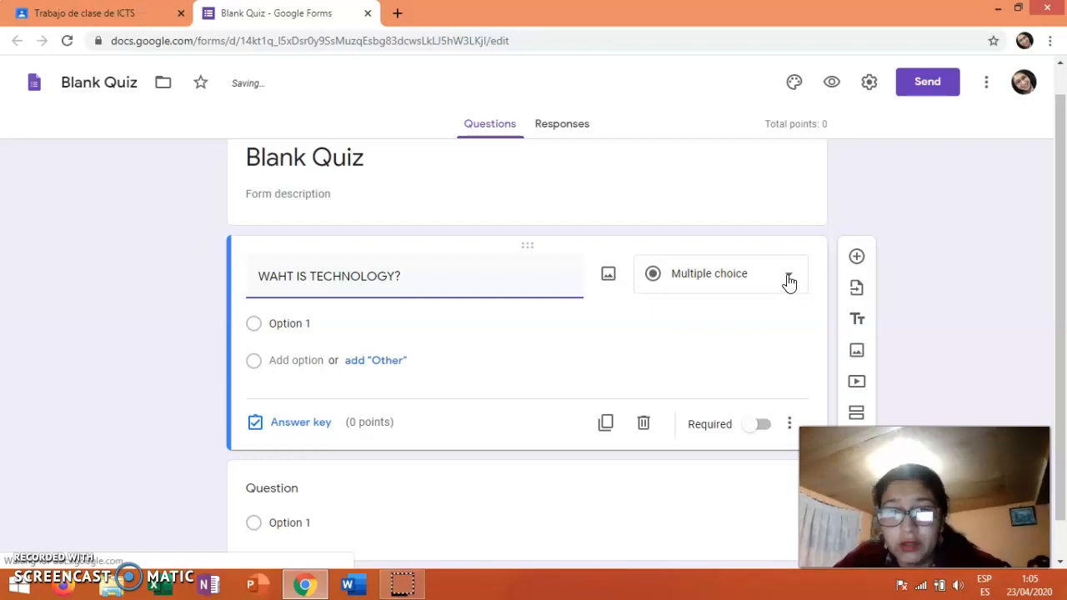
left_click(789, 282)
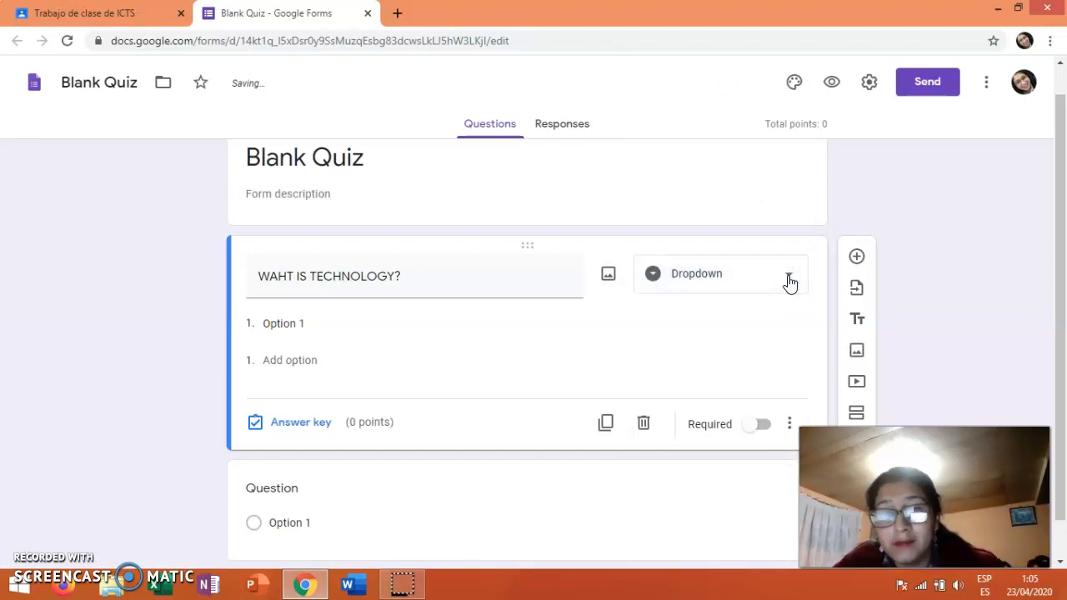
left_click(790, 283)
left_click(786, 275)
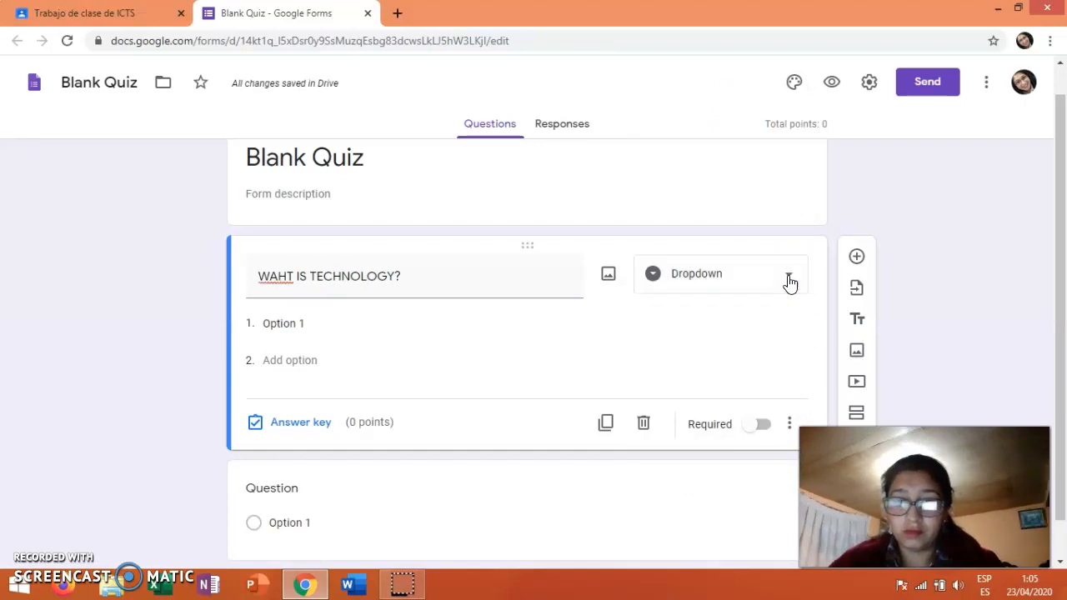
left_click(790, 284)
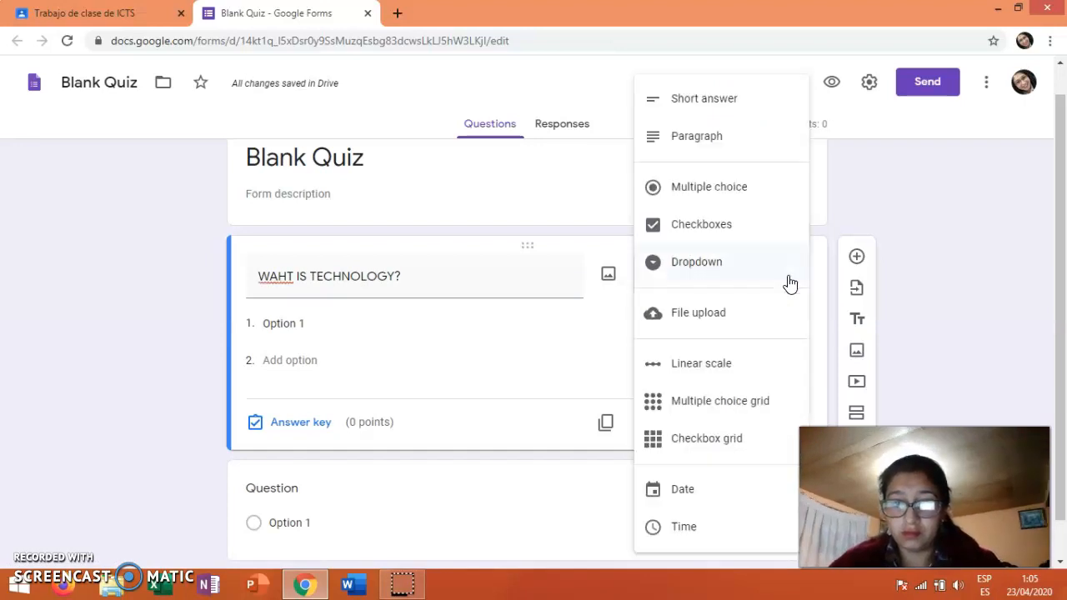
left_click(722, 100)
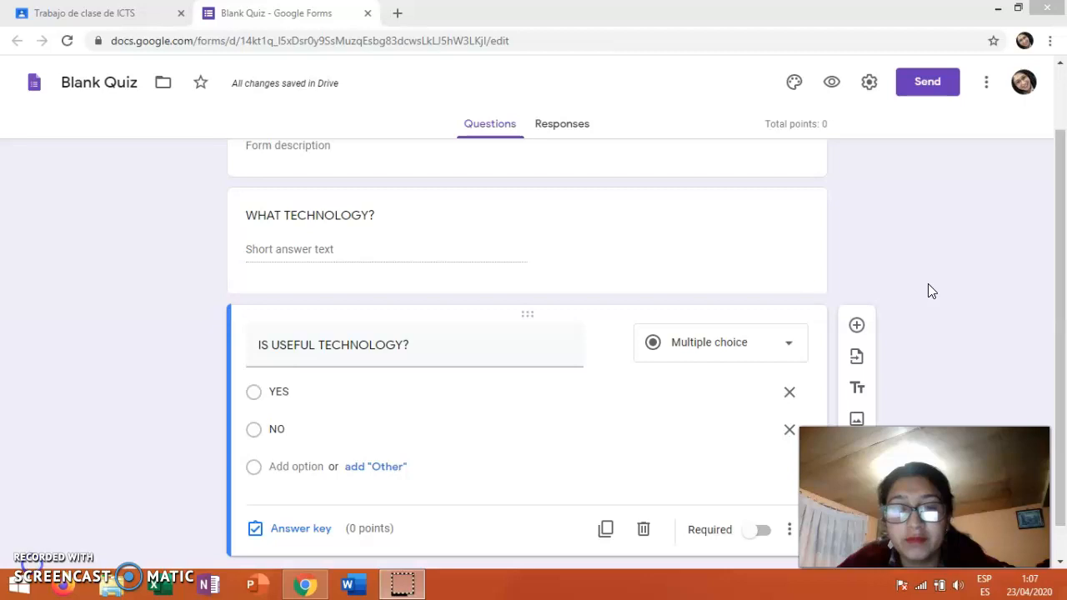
- Close the finished quiz form and publish the QUIZ 1 assignment to the ICTS class
left_click(908, 275)
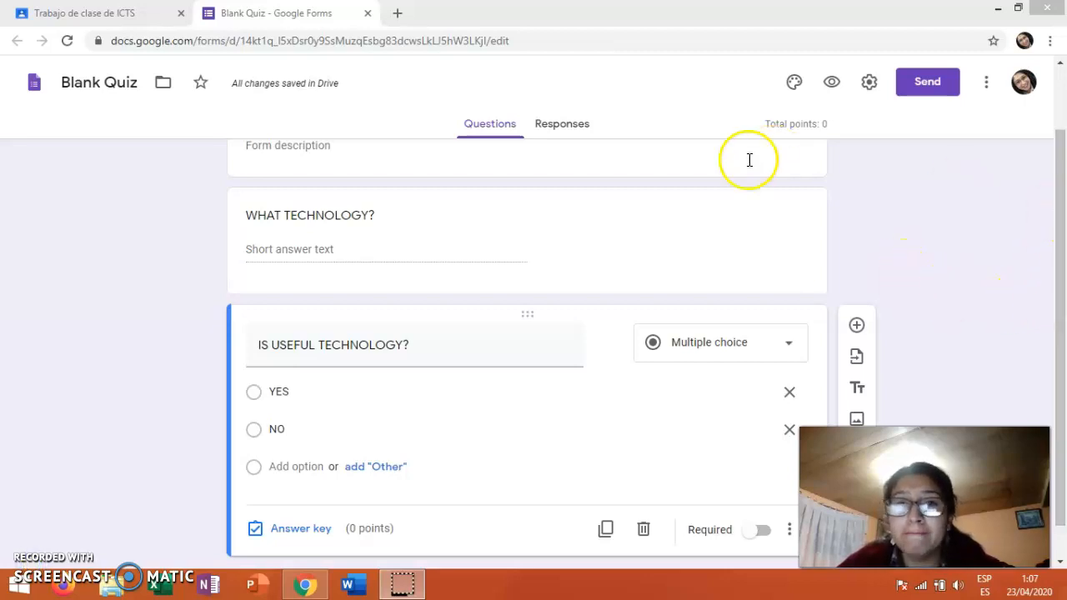
left_click(1064, 247)
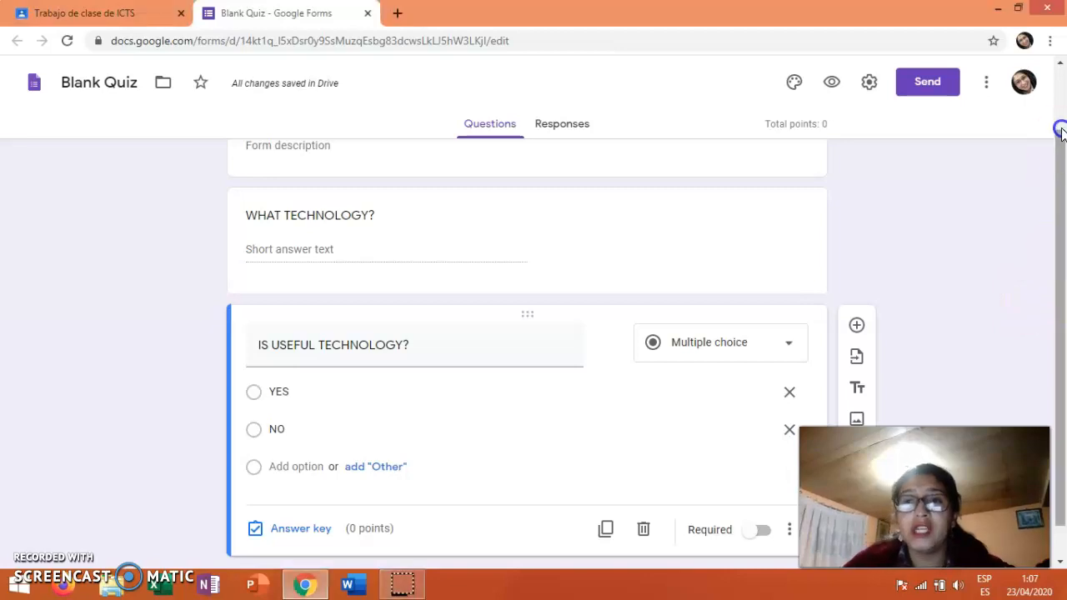
left_click_drag(1060, 127, 1062, 102)
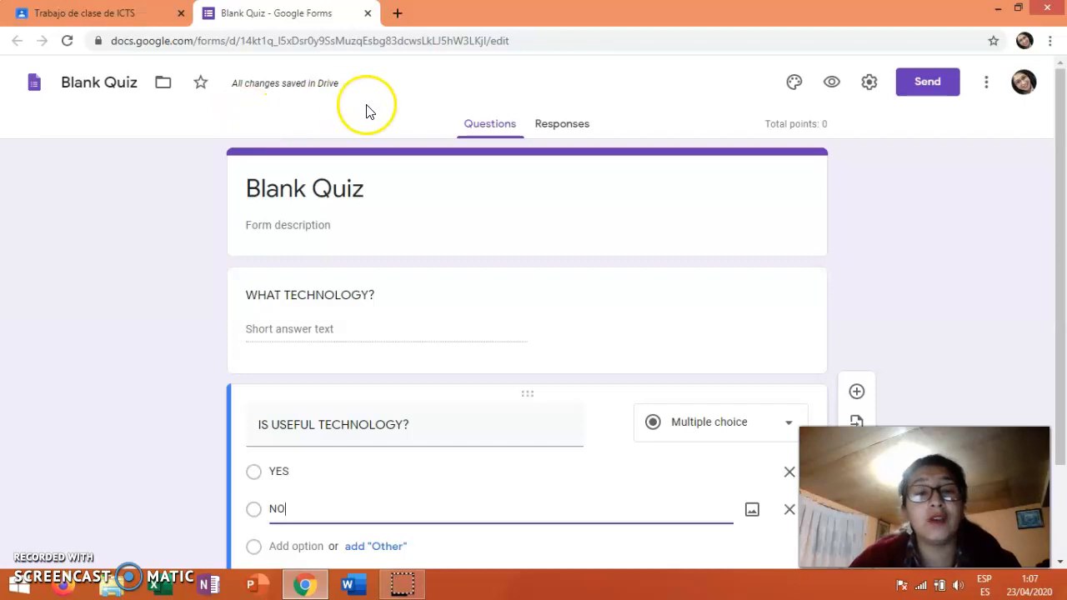
left_click(368, 15)
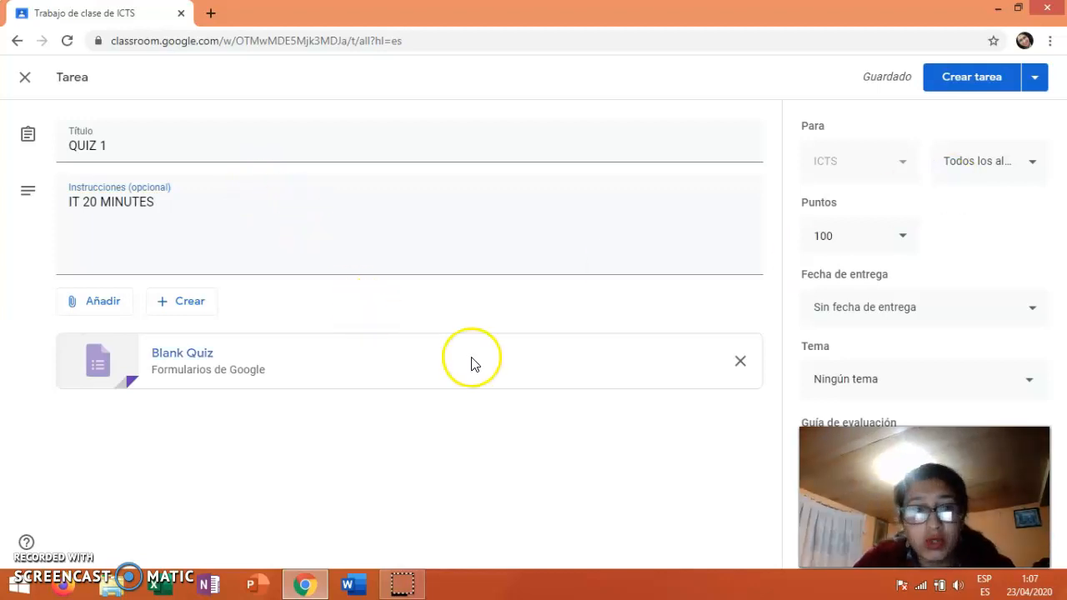
left_click(980, 80)
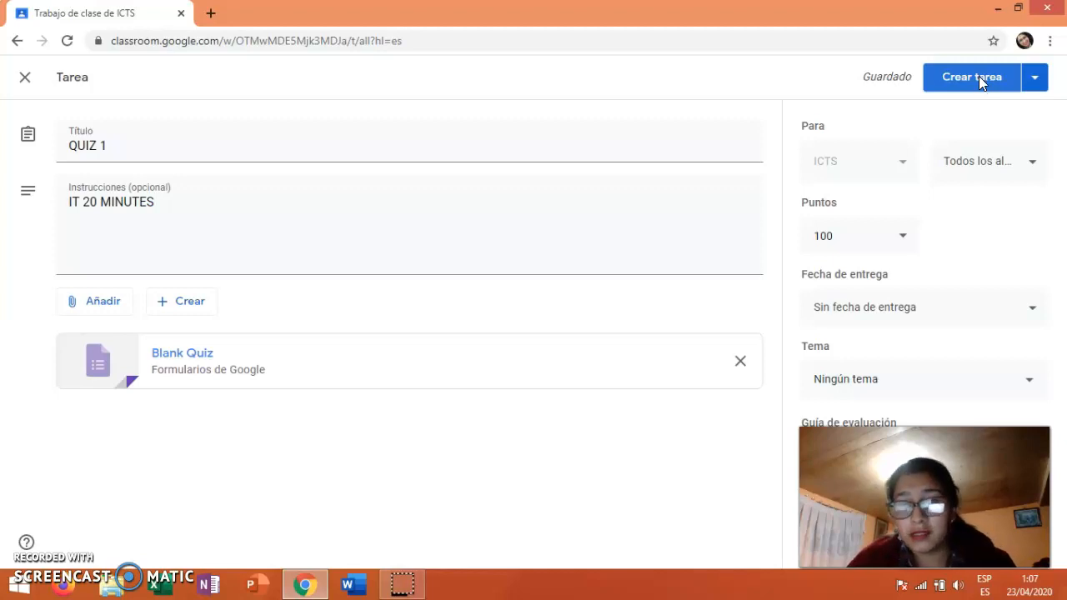
left_click(978, 76)
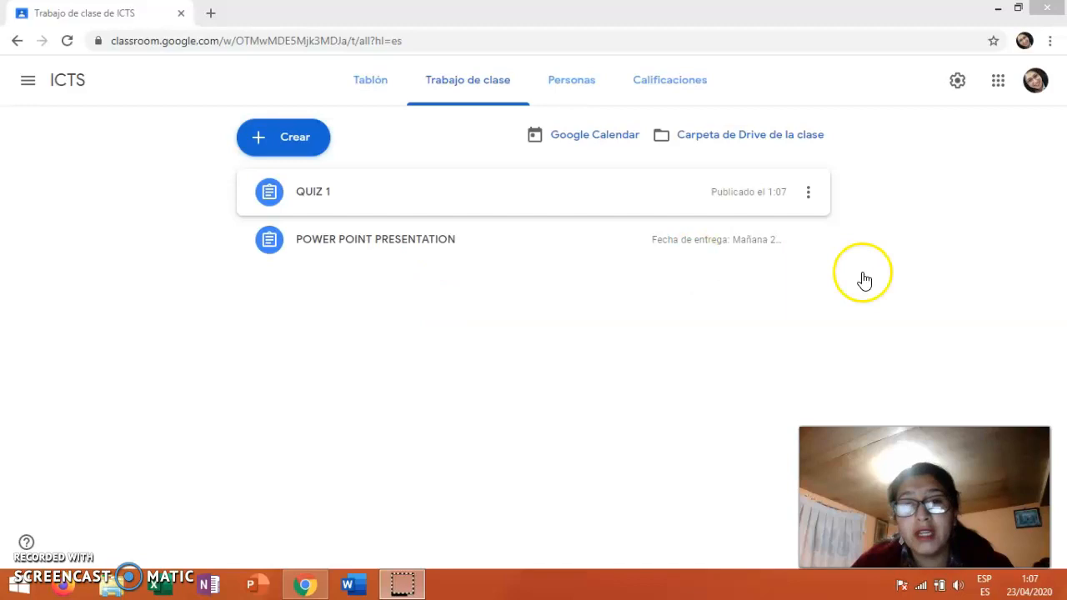
- Open the class's Google Calendar from the coursework page, and return to the ICTS class
left_click(1060, 198)
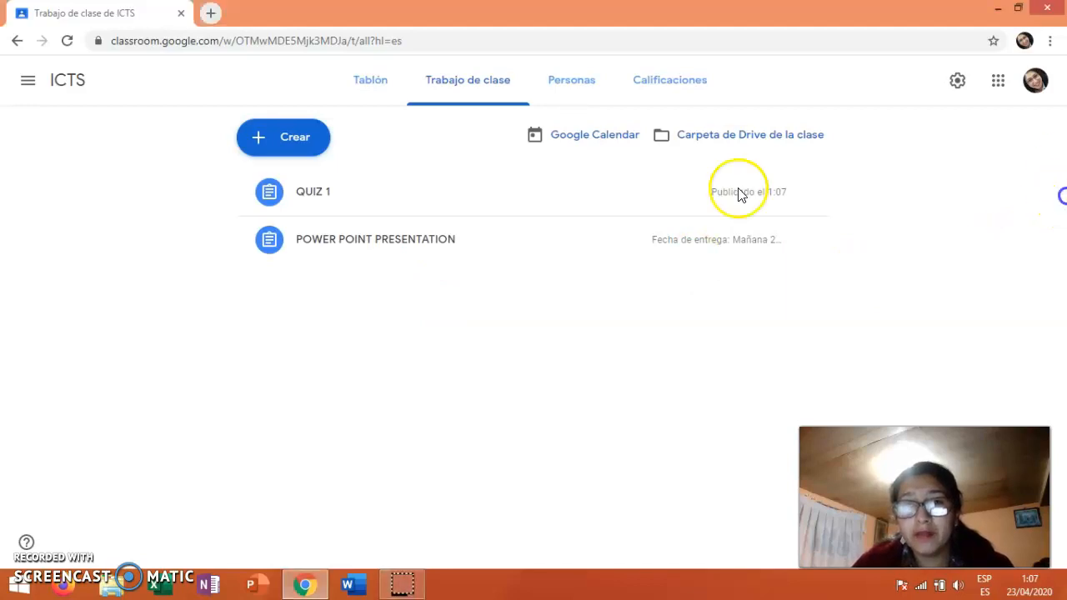
triple_click(737, 193)
left_click(600, 143)
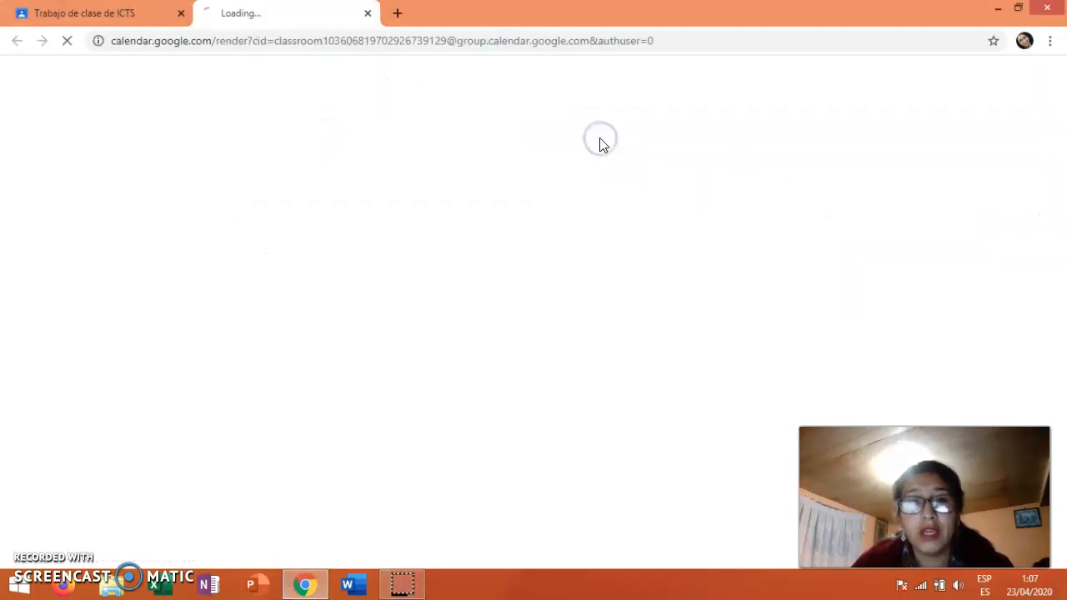
left_click(117, 18)
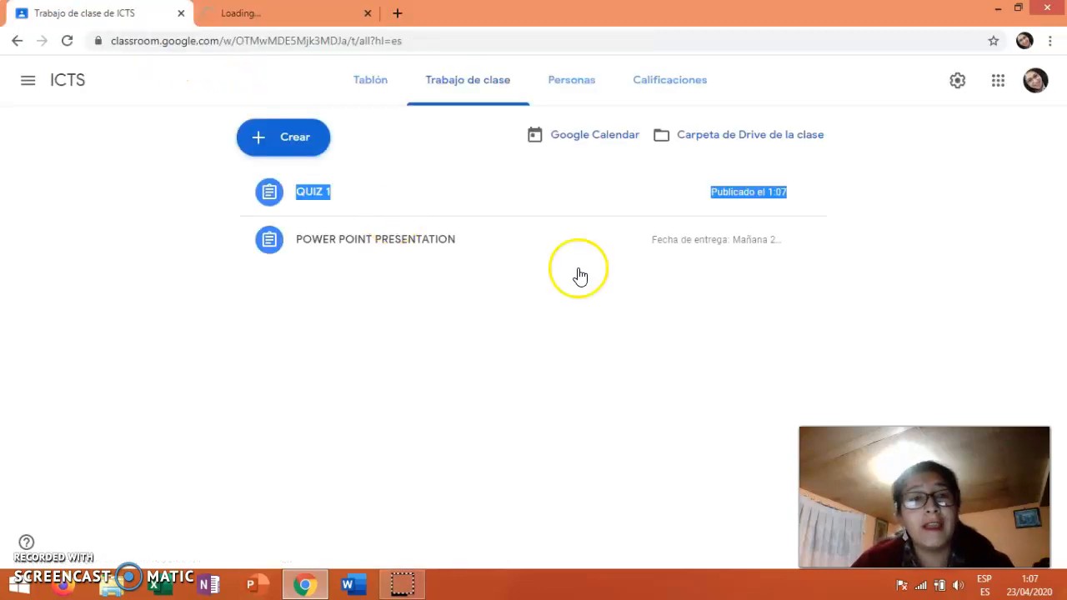
- Start a new announcement on the ICTS class stream and enter the message "YOU HAVE TWO FOR THE ASSIGMENT"
left_click(377, 90)
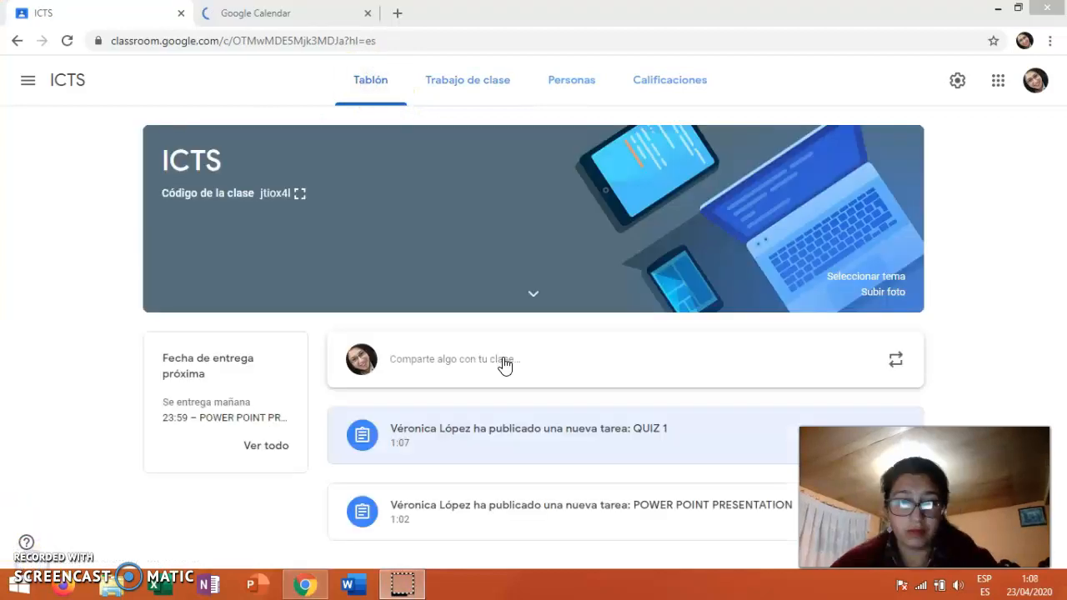
left_click(504, 365)
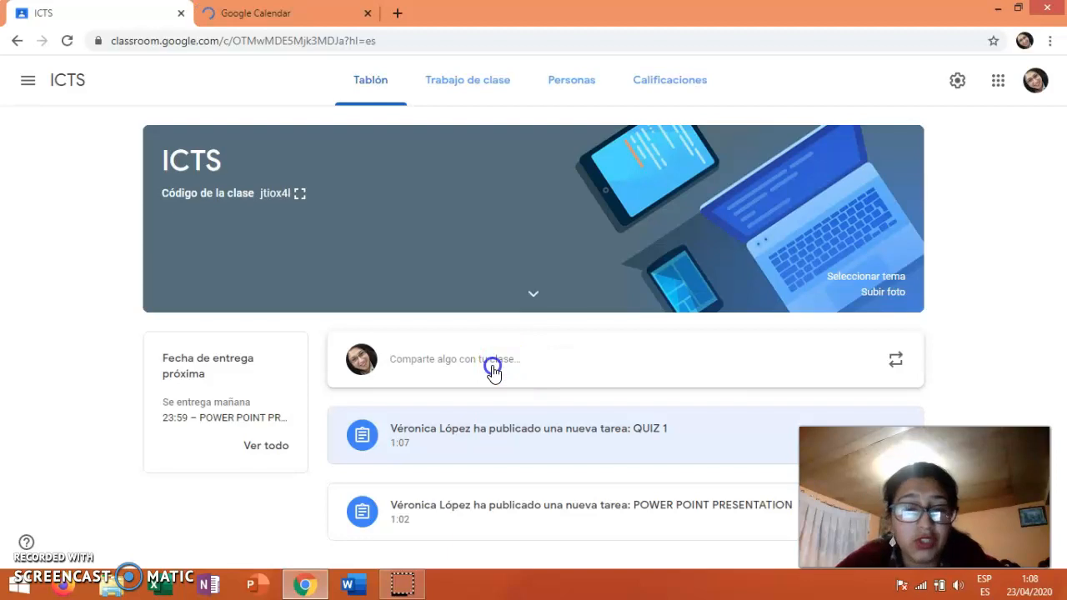
left_click(479, 360)
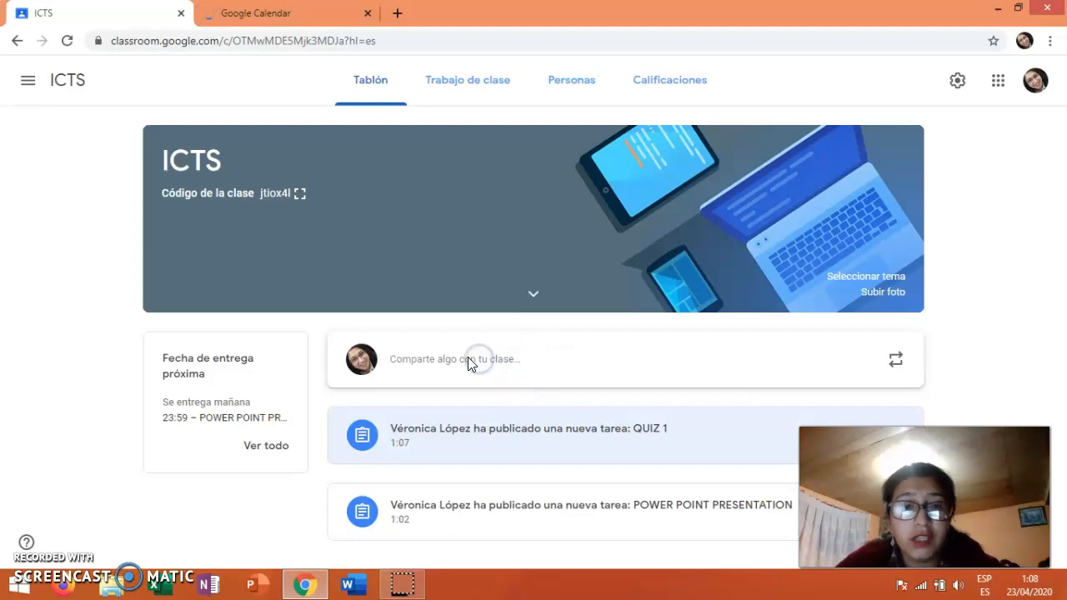
left_click(472, 375)
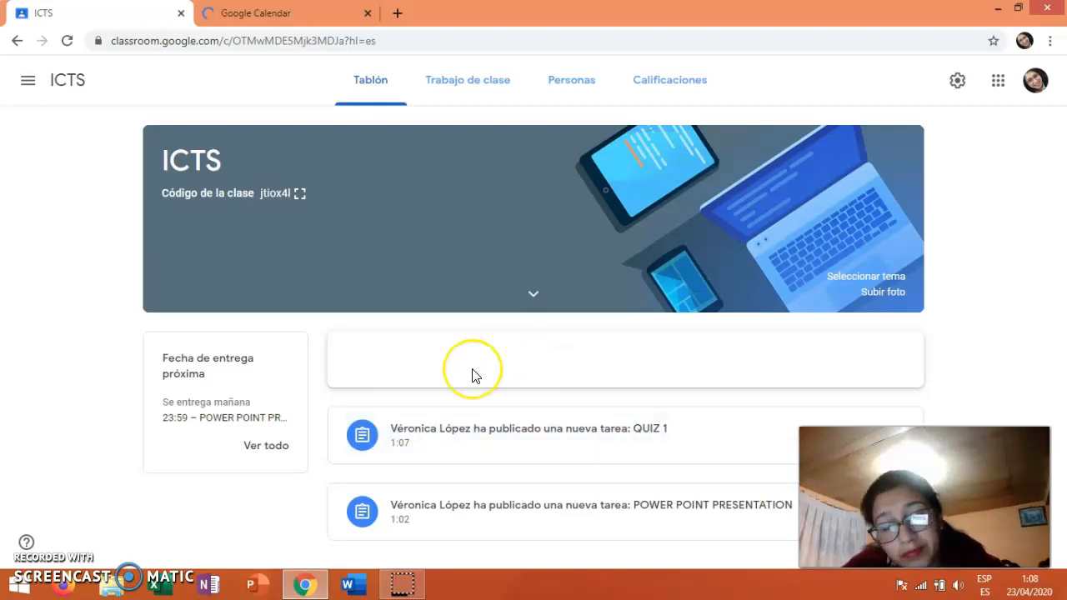
left_click(492, 367)
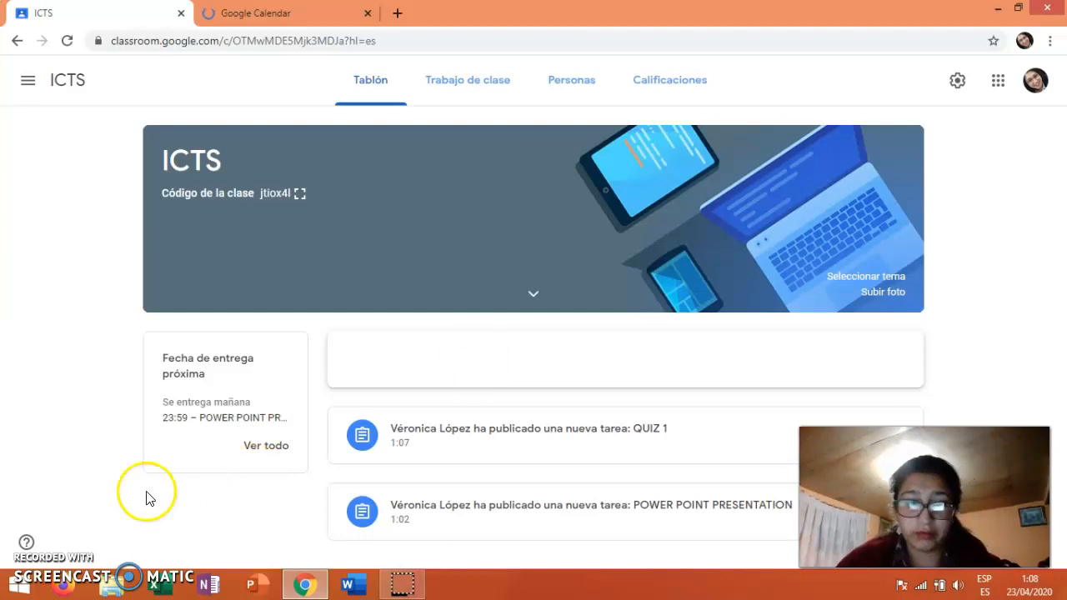
left_click(464, 373)
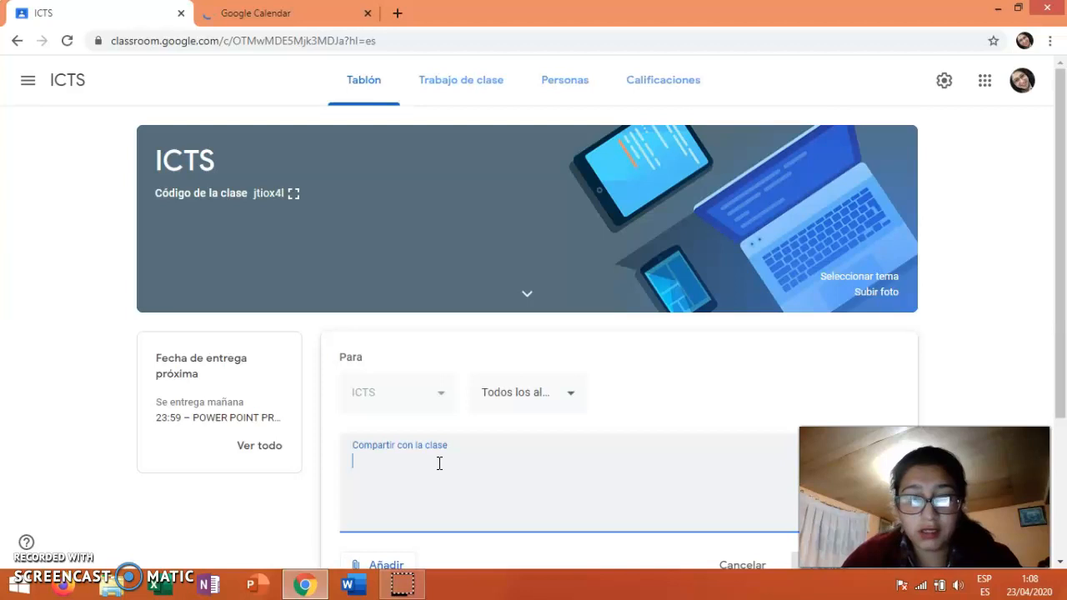
left_click(58, 540)
type("YOU HAVE TWO FOR THE ASSIGMENT")
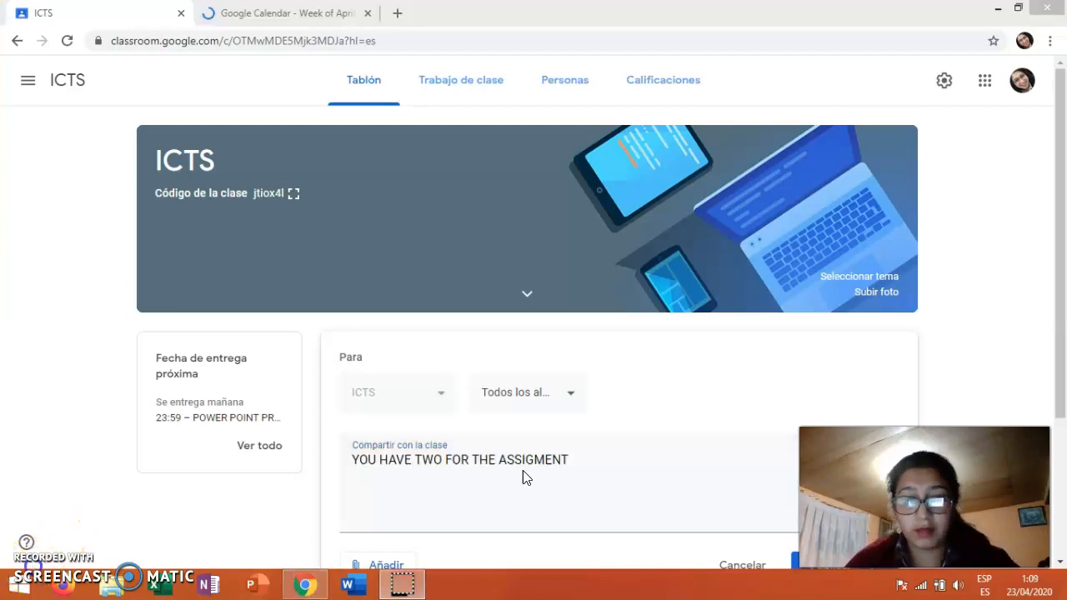
- Open the spelling suggestions for the word "ASSIGMENT" in the announcement message
left_click(384, 471)
left_click(522, 459)
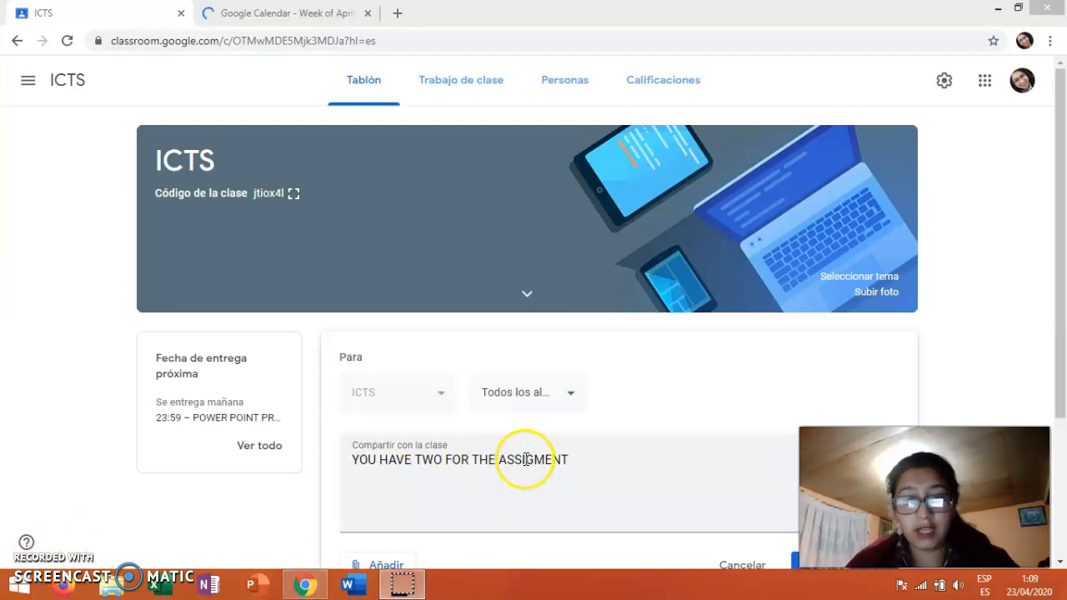
left_click(592, 459)
left_click(591, 460)
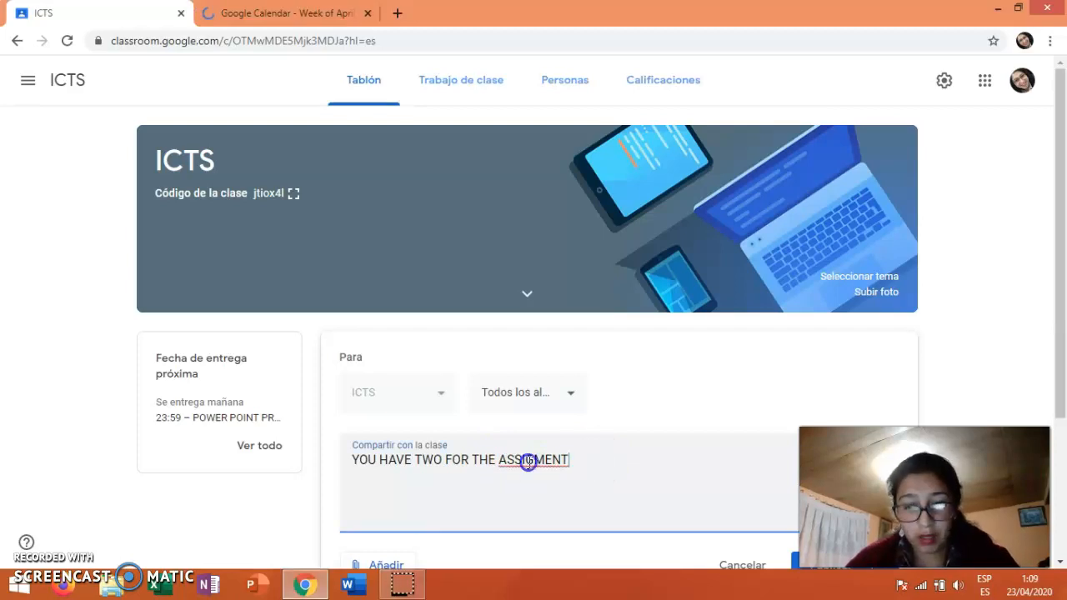
left_click(554, 463)
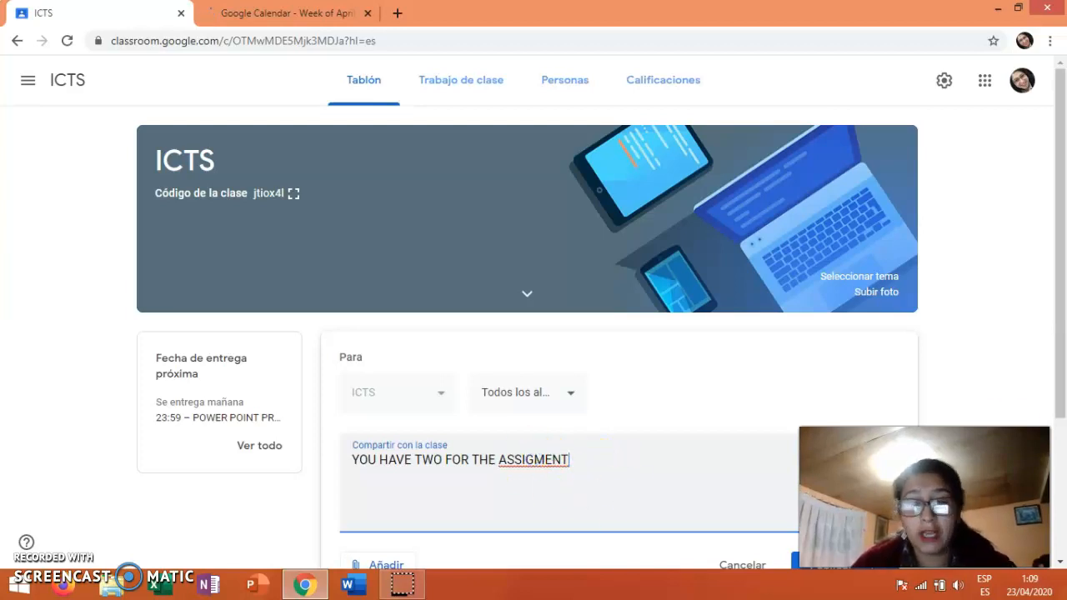
right_click(555, 459)
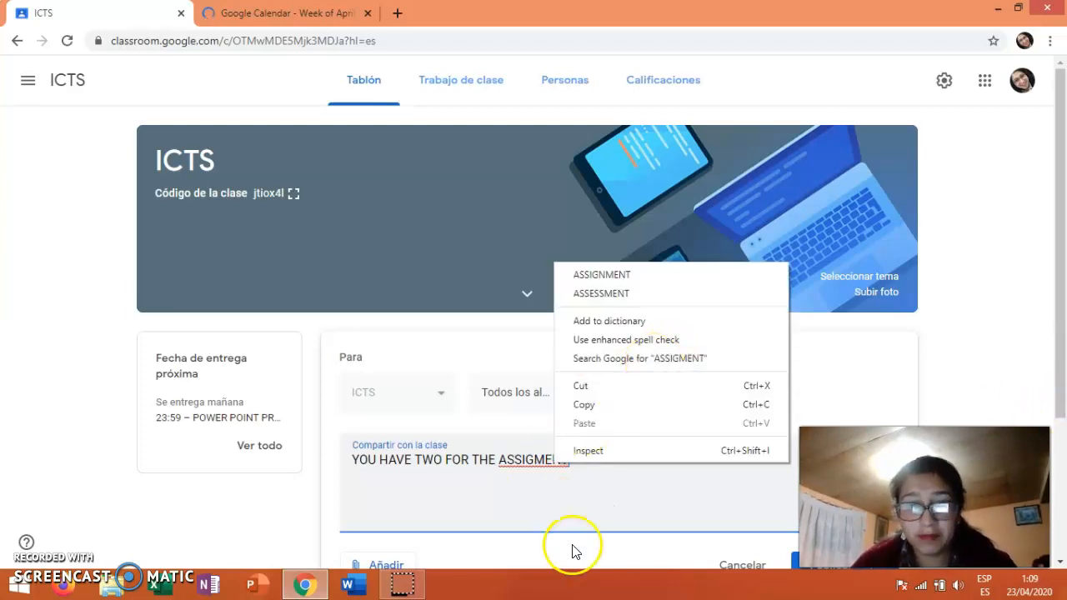